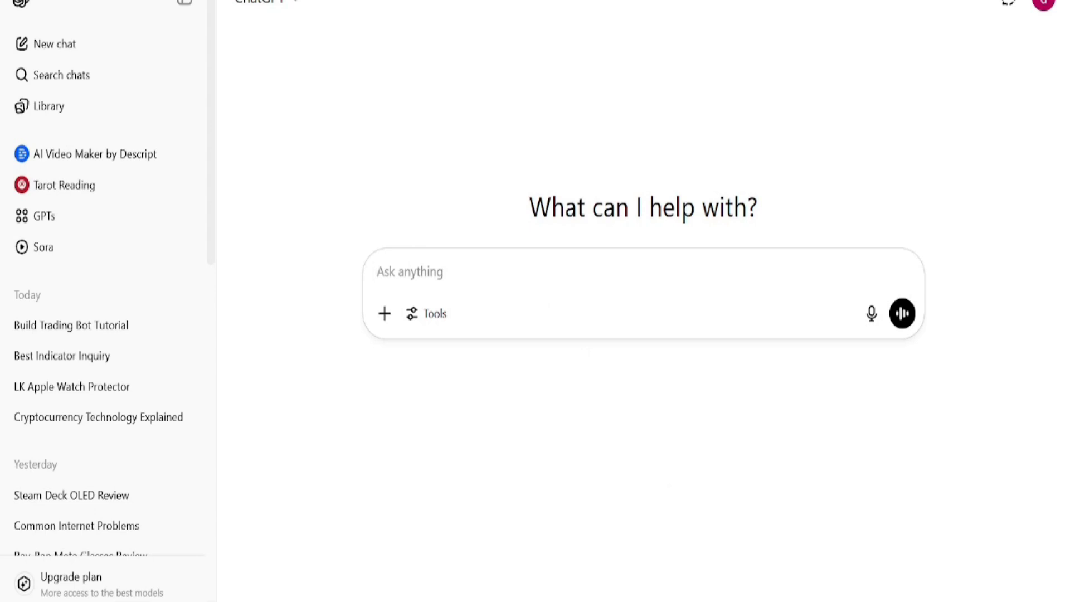
- Switch to the Binance testnet API Keys page listing the binance1 key and select its address
click(640, 578)
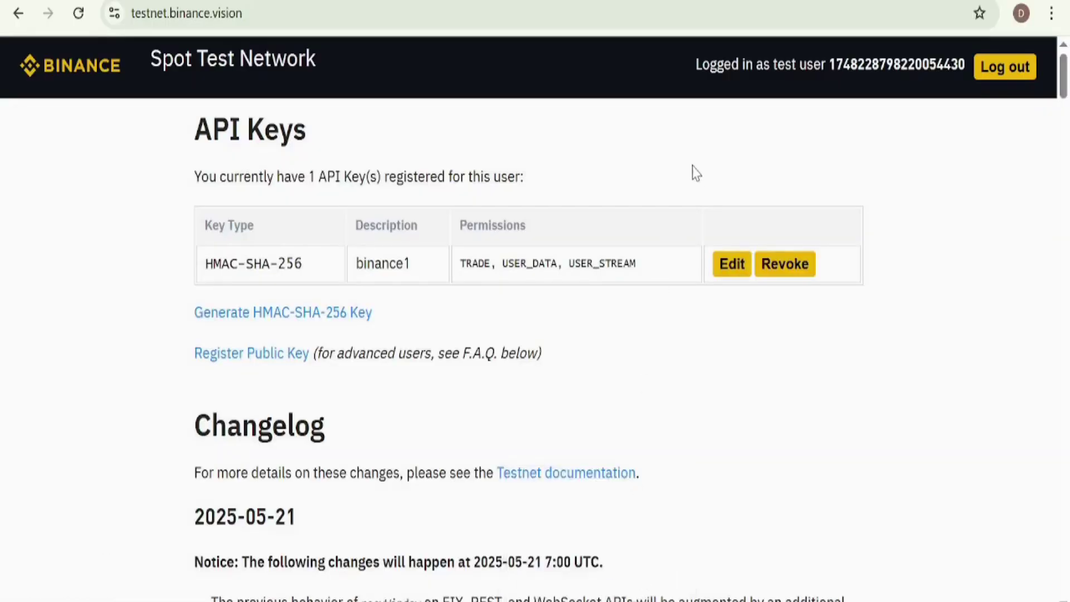
click(389, 18)
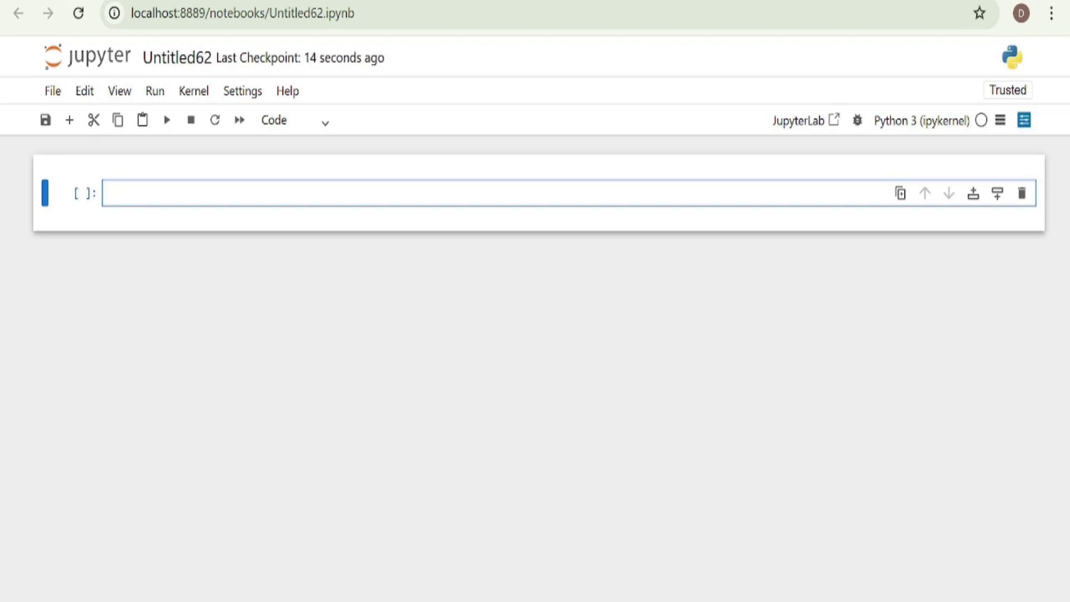
- Switch from the empty Untitled62 notebook back to the new ChatGPT chat
mouse_move(504, 601)
click(509, 575)
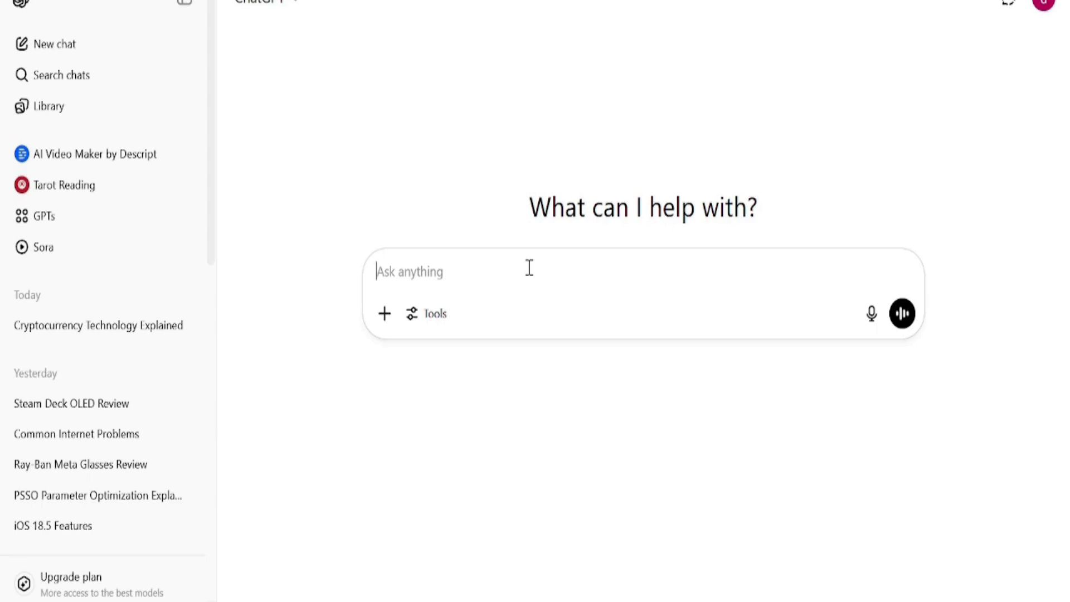
- Ask ChatGPT 'can you give me the best indicator'
text(can you)
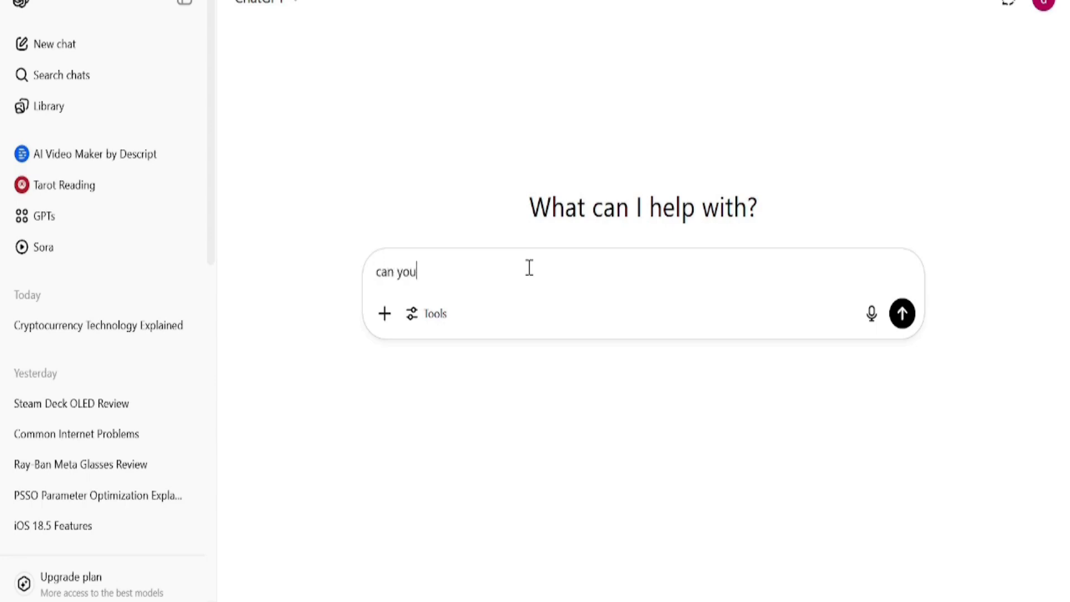
text( give )
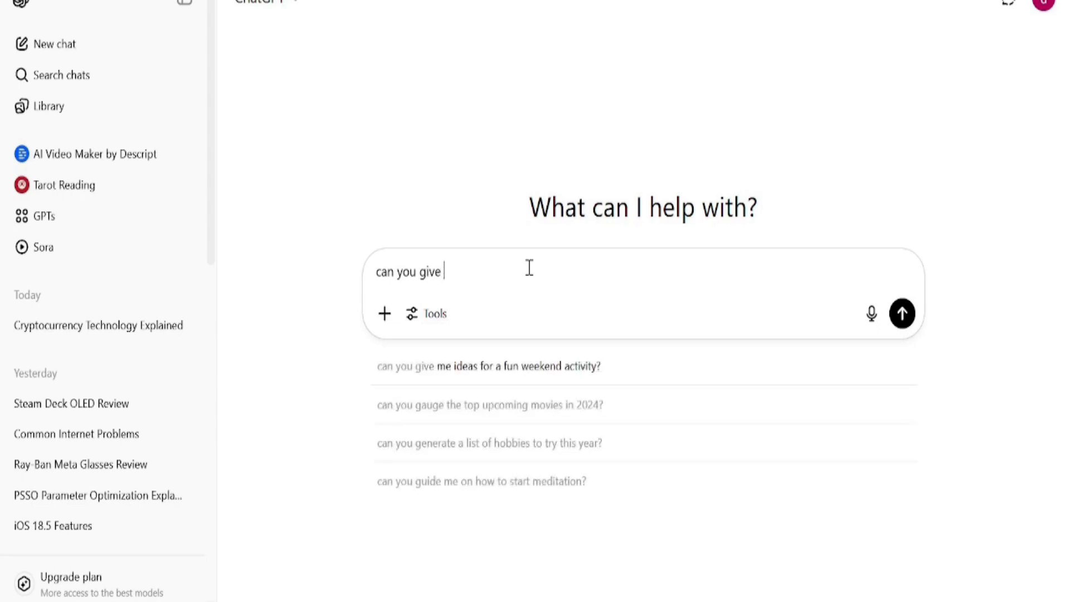
text(me the )
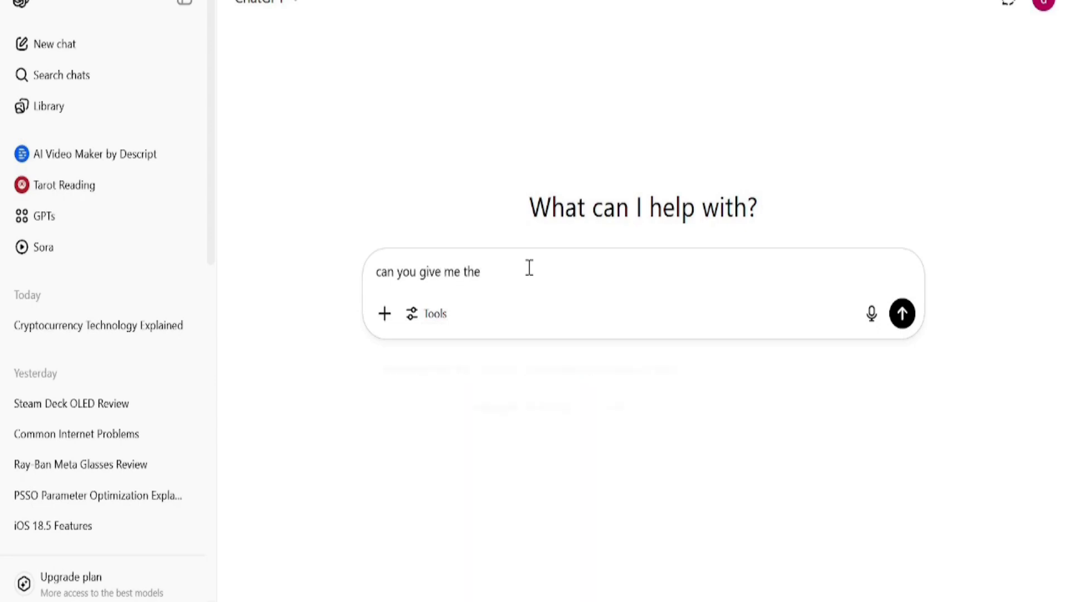
text(best)
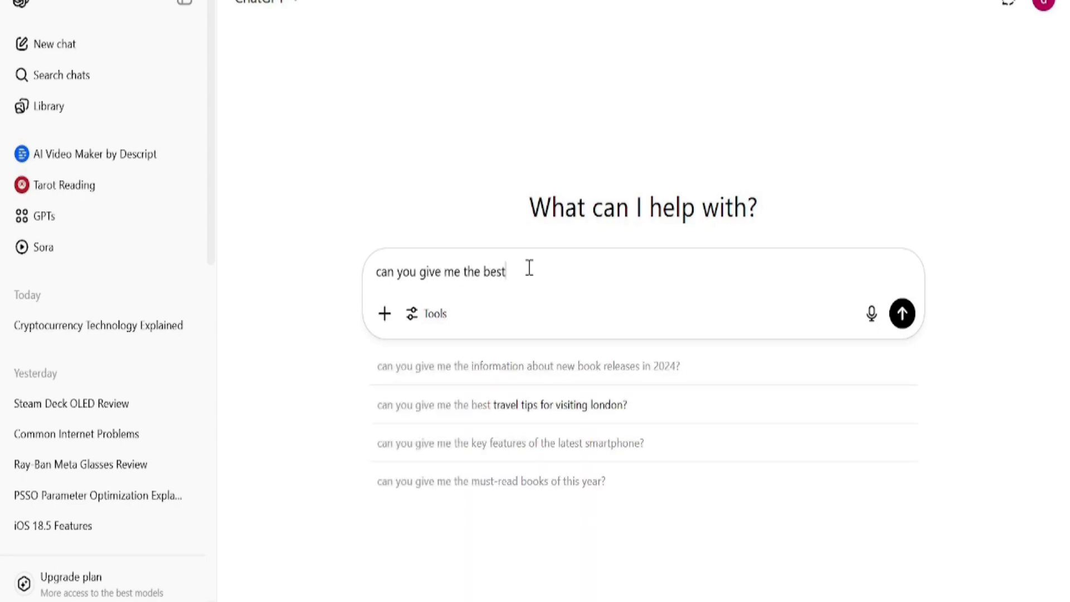
text( indi)
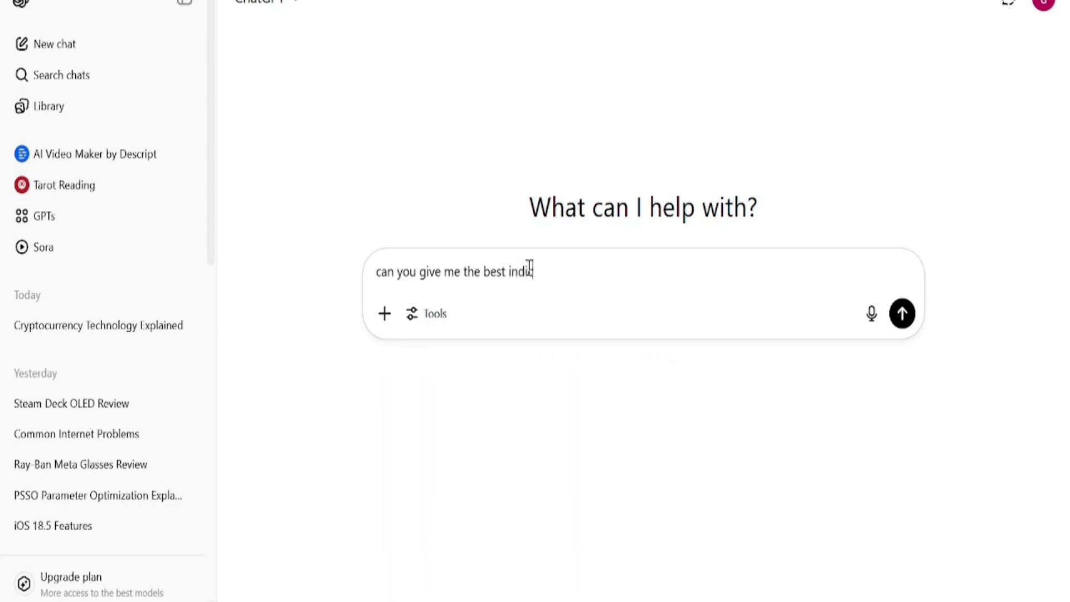
text(cator)
click(902, 314)
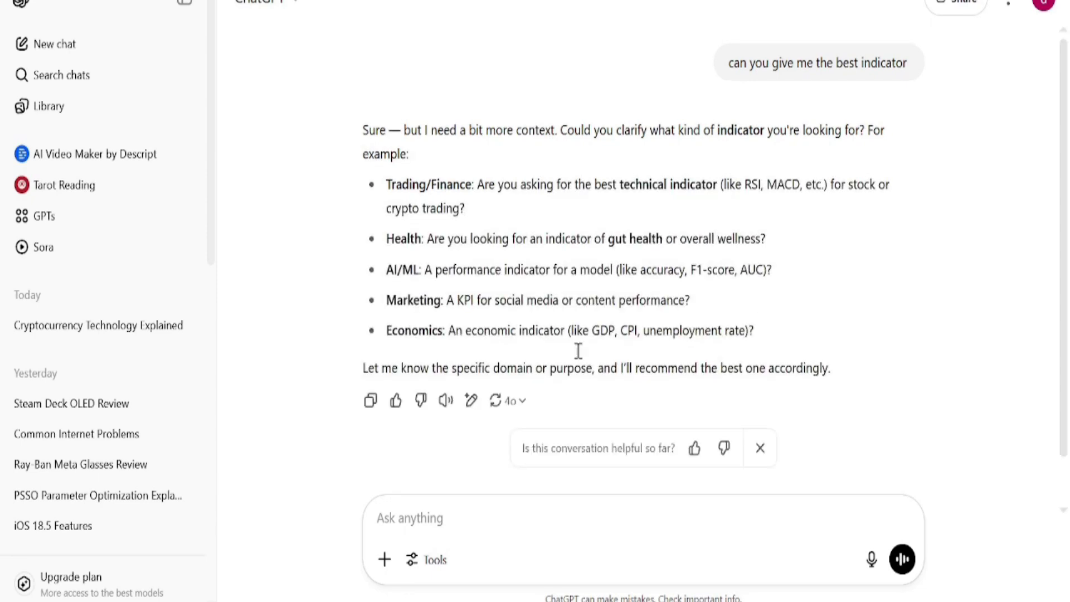
- Send the follow-up 'i need the best indicator for trading crypto binance'
click(437, 519)
text(ee)
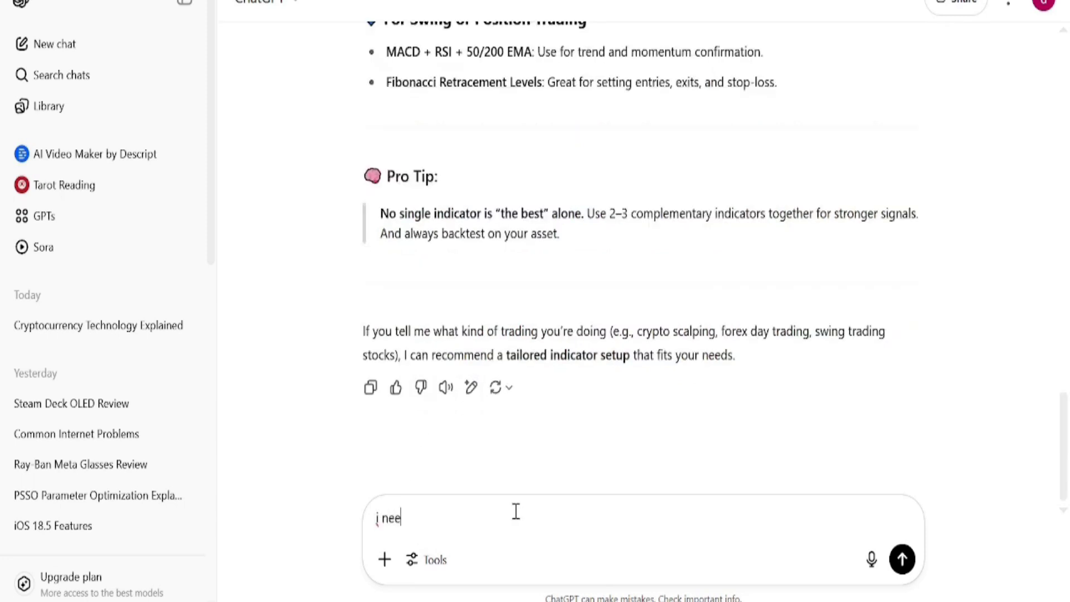
text(d the best indiu)
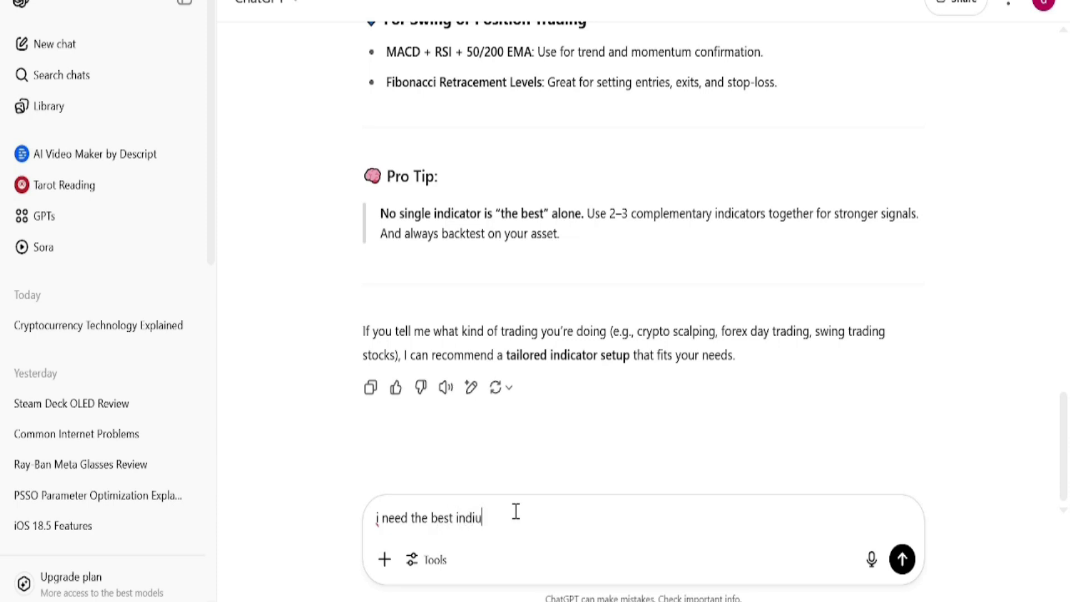
key(BackSpace)
text(cator for trading crp)
key(BackSpace)
text(ypto)
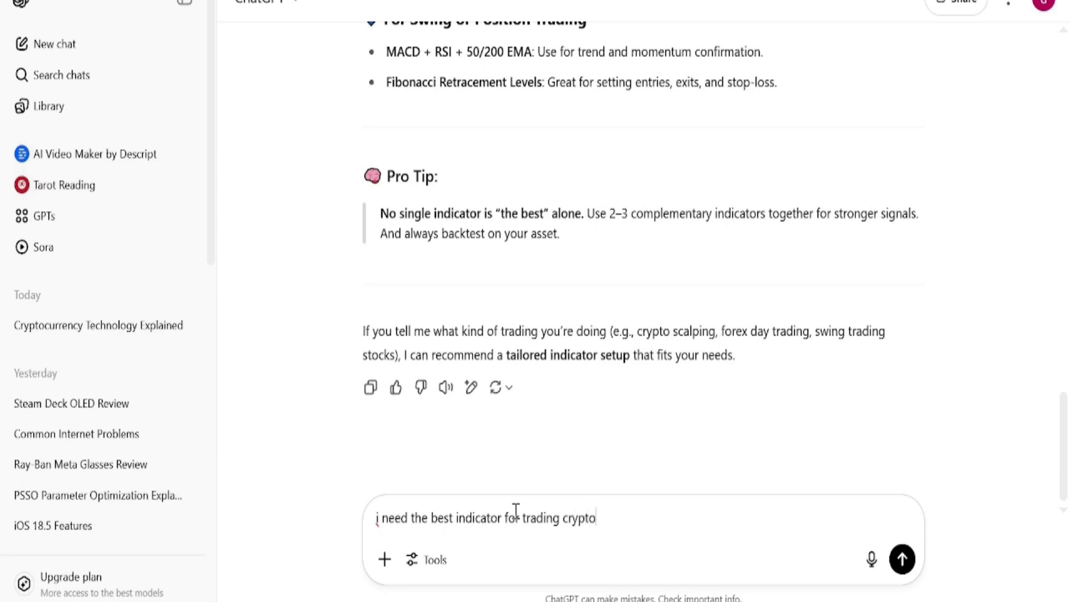
text( binance)
click(901, 558)
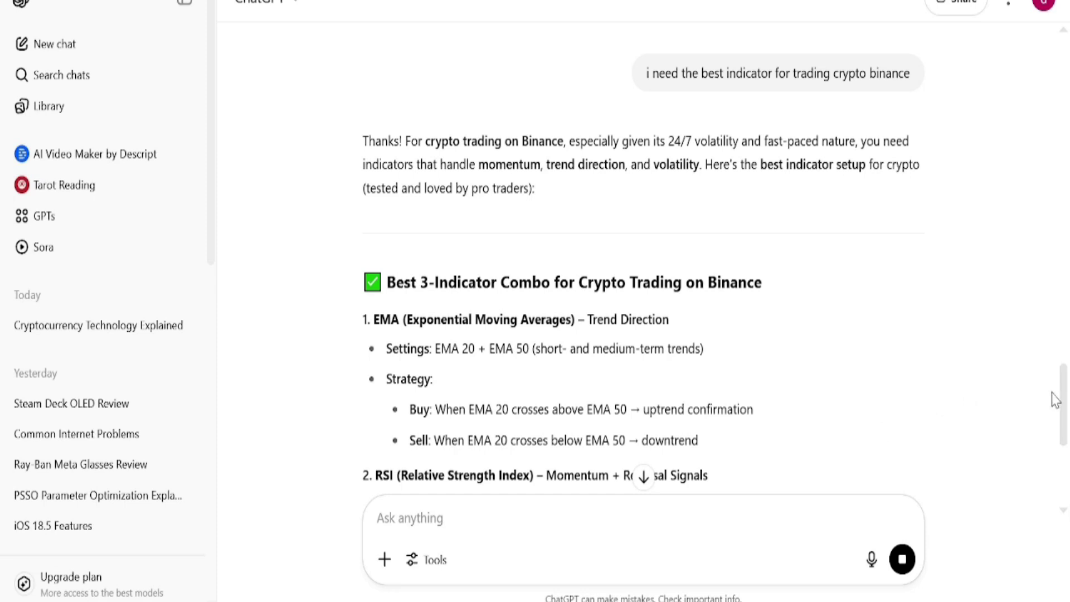
drag(1063, 405, 1067, 545)
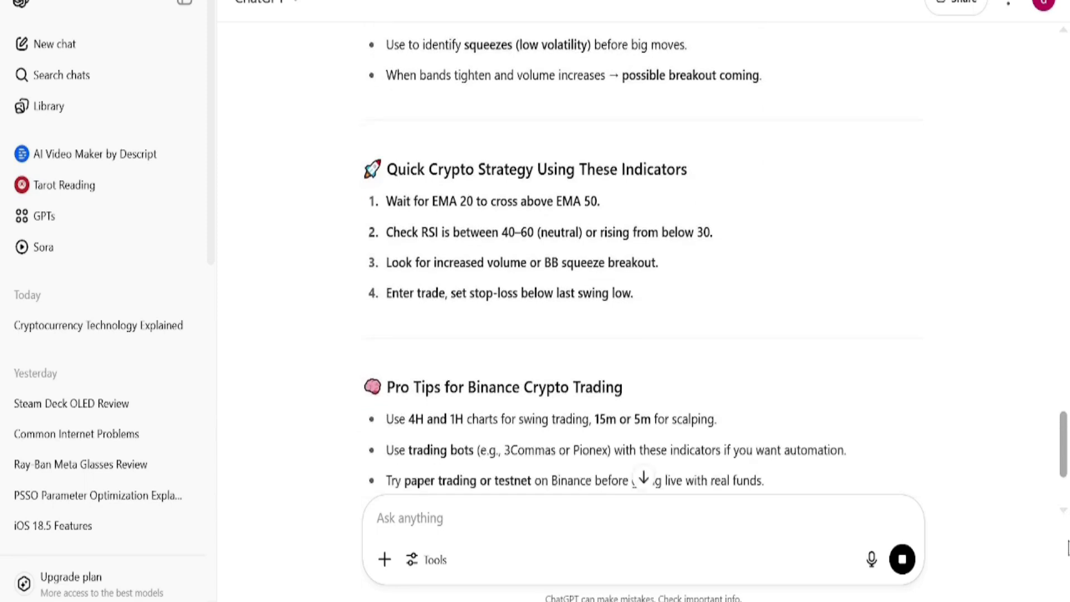
scroll(1067, 546, down, 4)
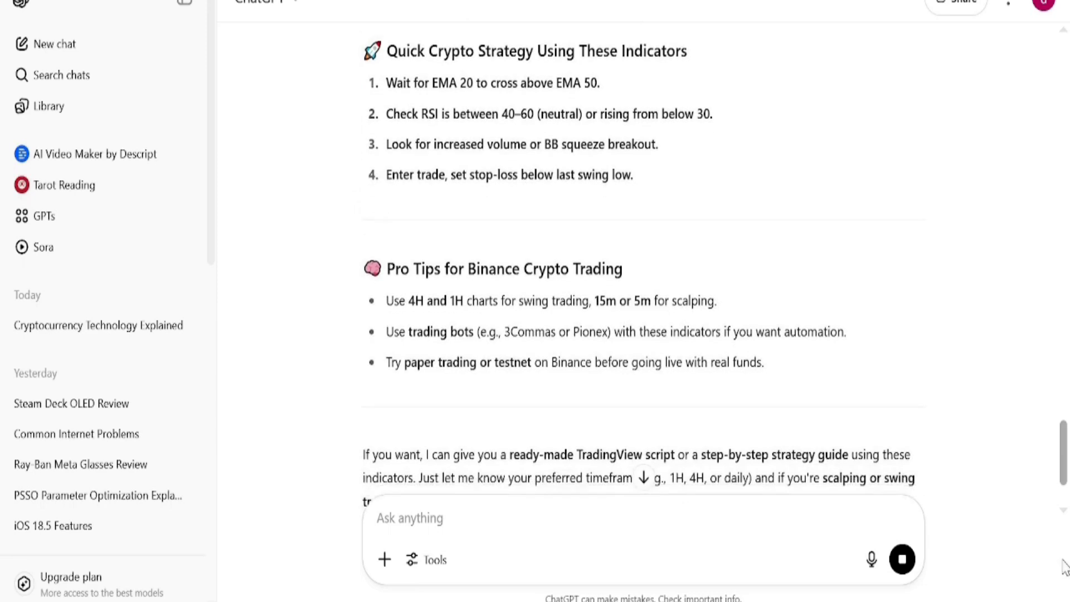
scroll(1066, 590, up, 10)
click(520, 518)
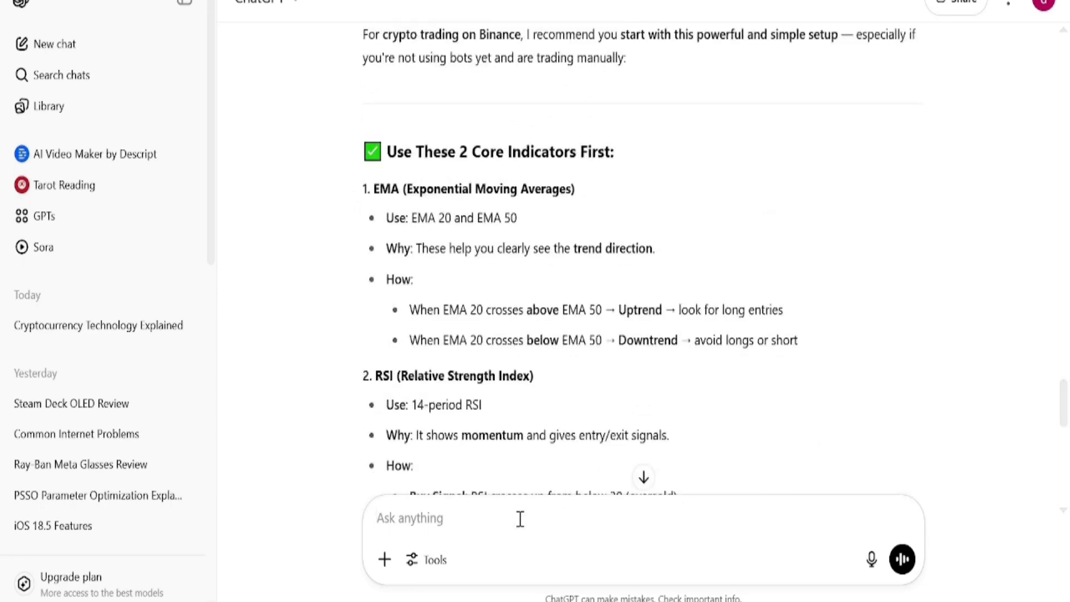
- Type 'i want you build a trading bot for me in python. i have the api key and secret key I obtained from binance testnet.'
text(i wa)
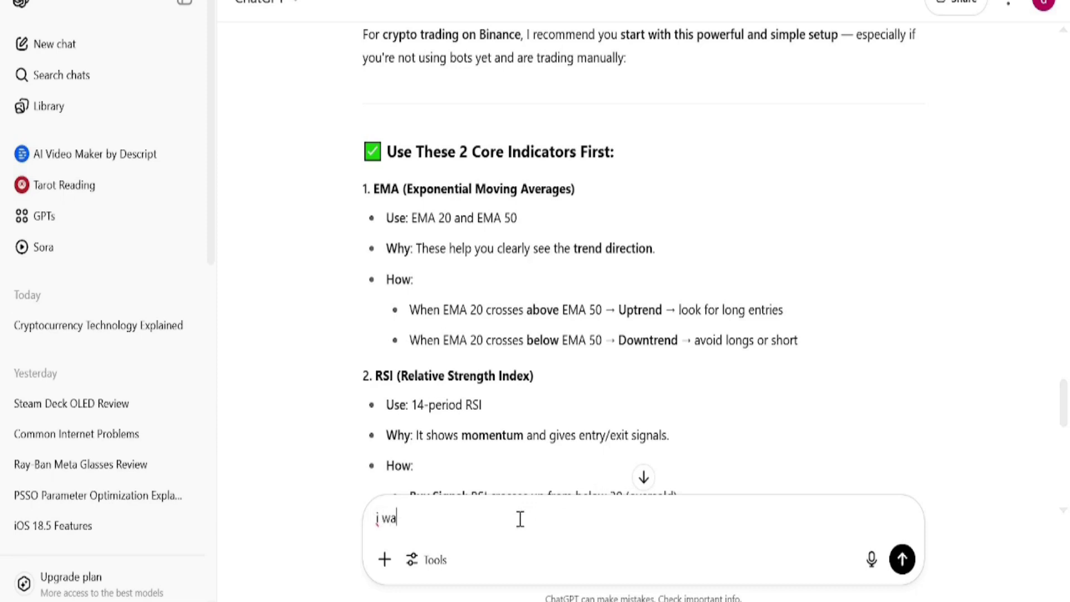
text(nt you build a trad)
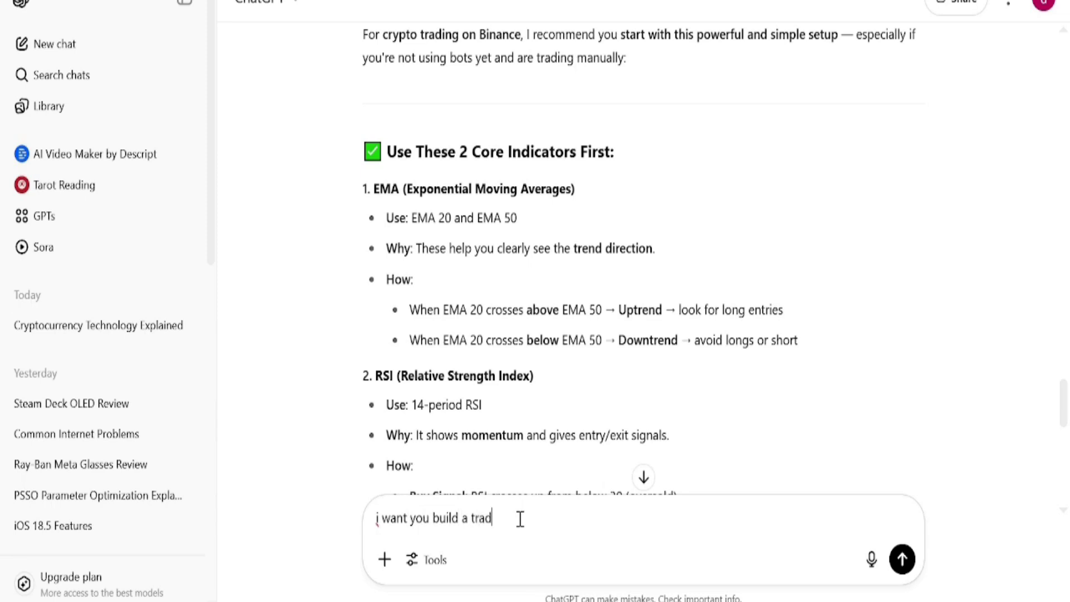
text(ing bot for me in python.)
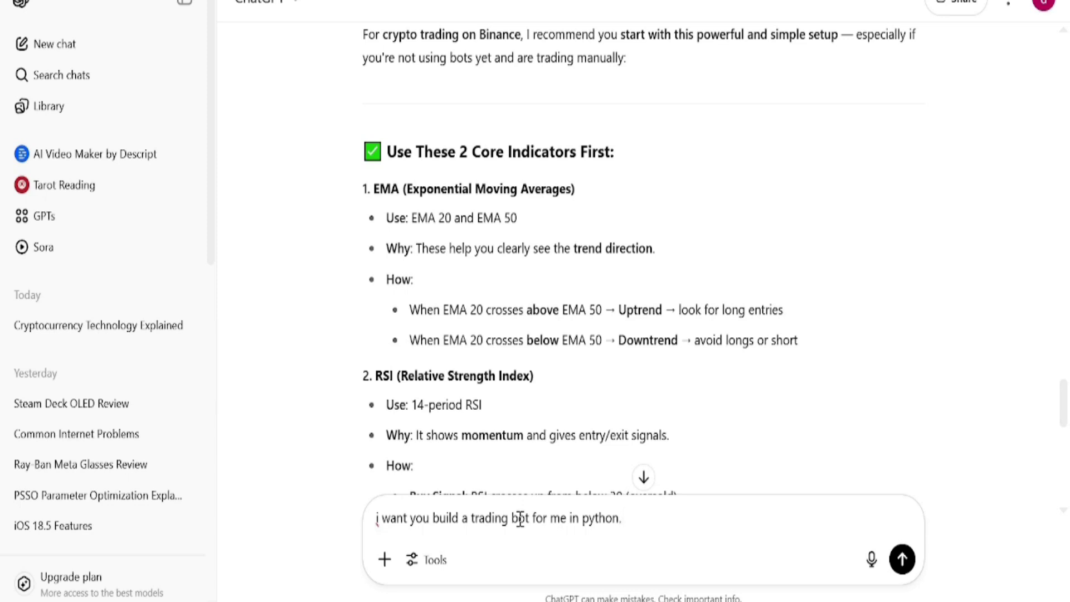
text(i have the api)
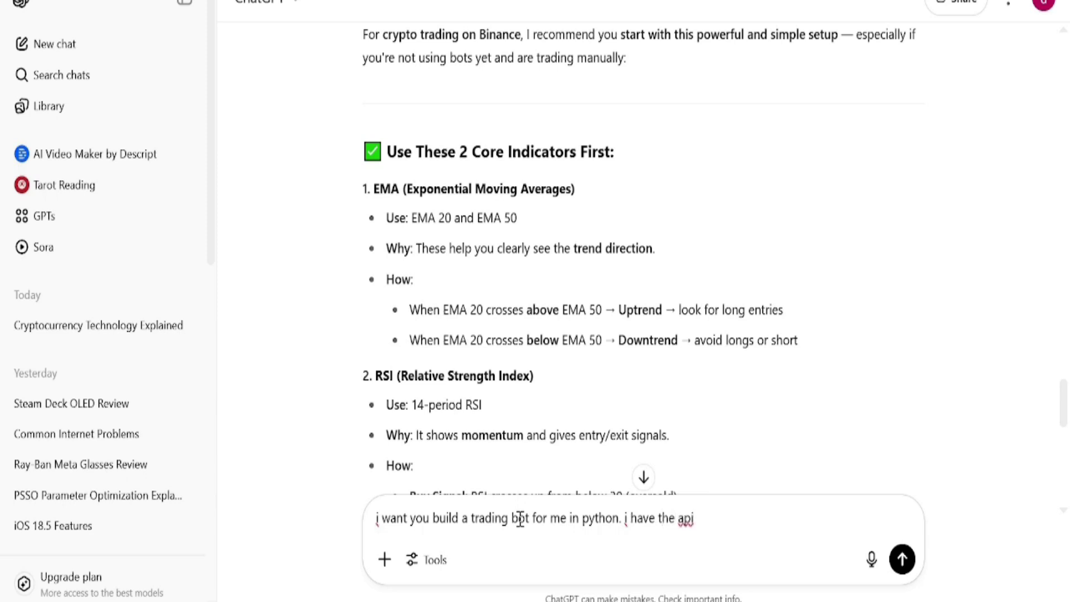
text( key and secret key I obtan)
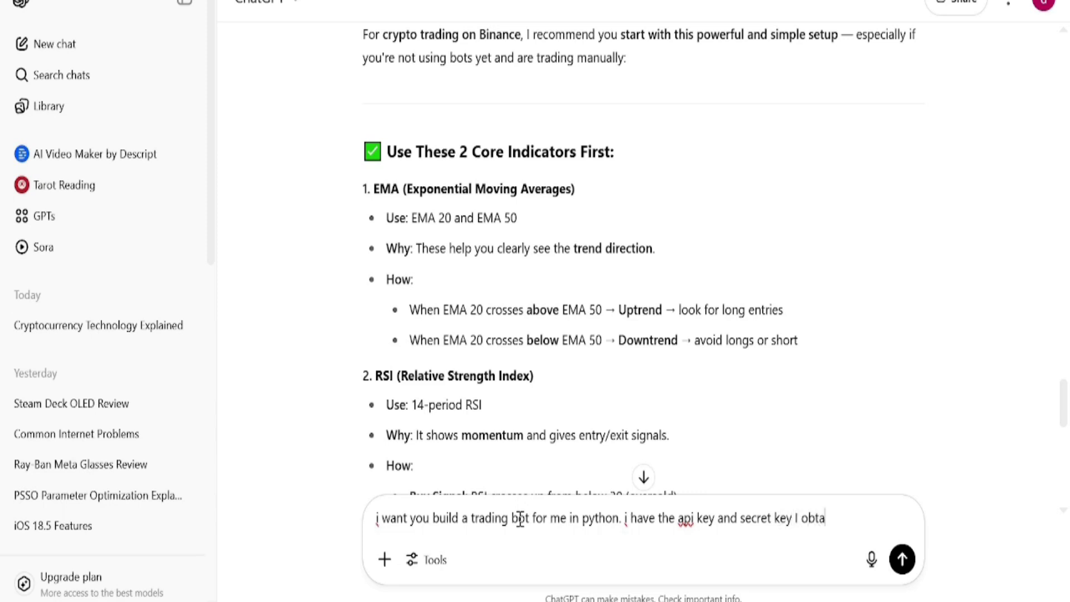
key(BackSpace)
text(in)
key(BackSpace)
key(BackSpace)
text(ined from binance te)
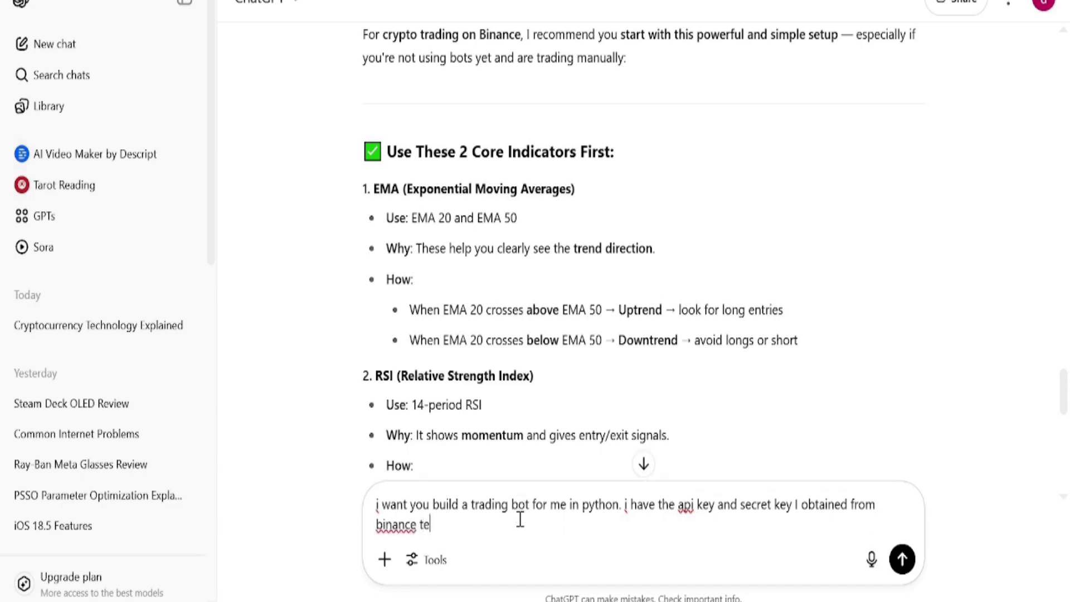
text(stnet)
text(. )
text(when)
key(BackSpace)
key(BackSpace)
key(BackSpace)
key(BackSpace)
key(BackSpace)
- Add 'the EMA will be the threshold to indicate when to buy, sell, strong buy, strong sell and when to hold.' and send
text(the EMA)
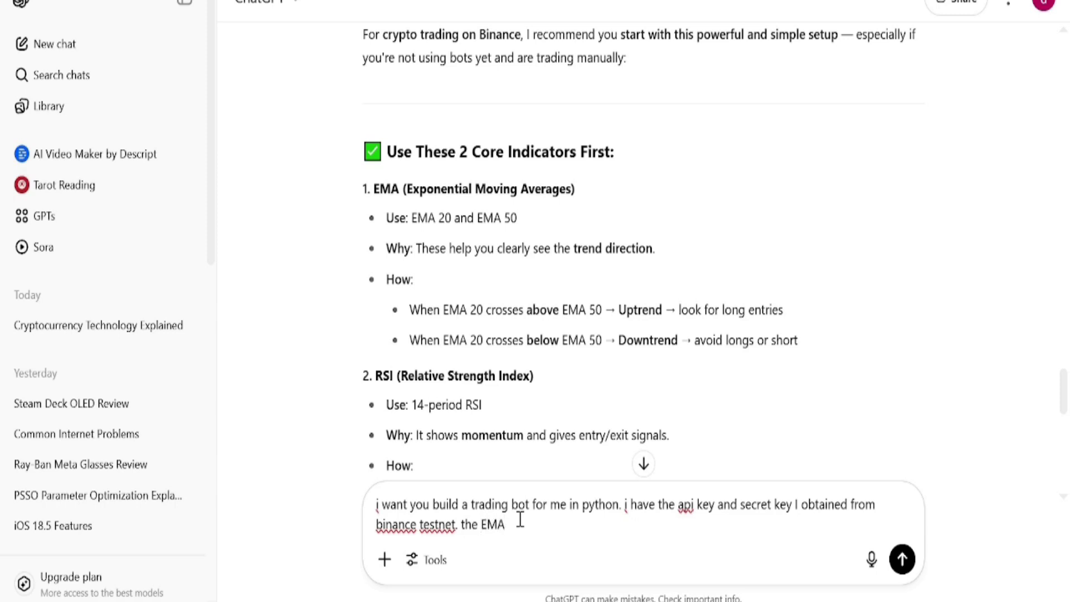
text( will be the threshold t)
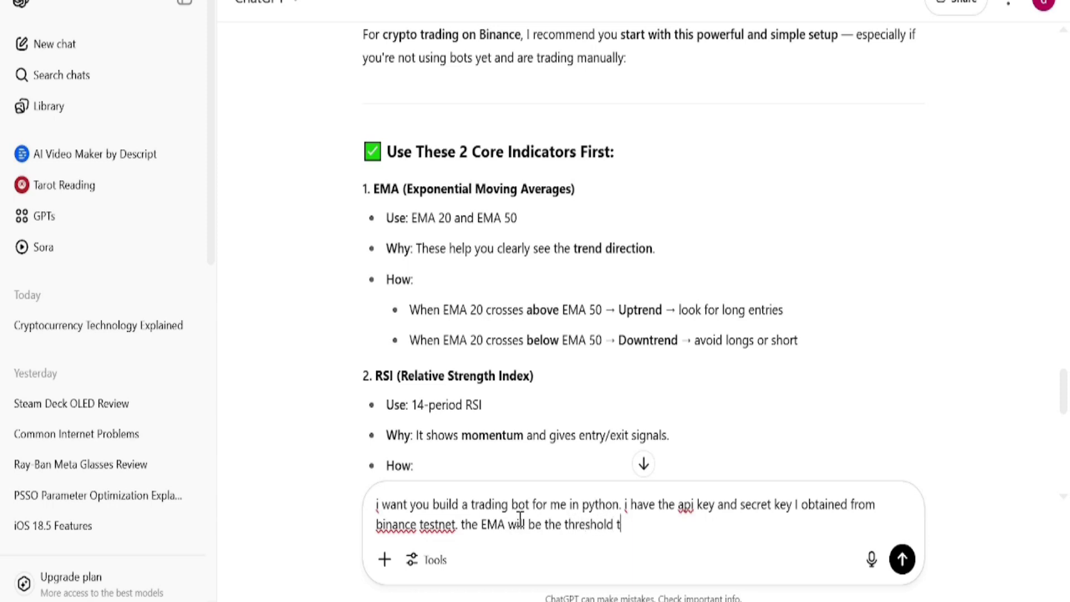
text(o indicate when to buy)
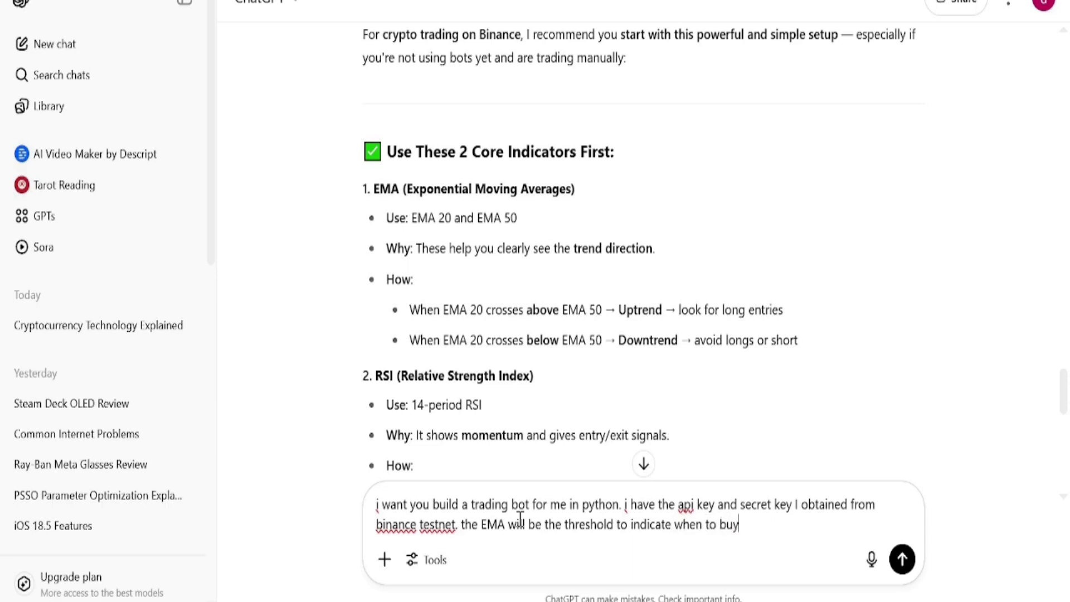
text(, sell, strong buy)
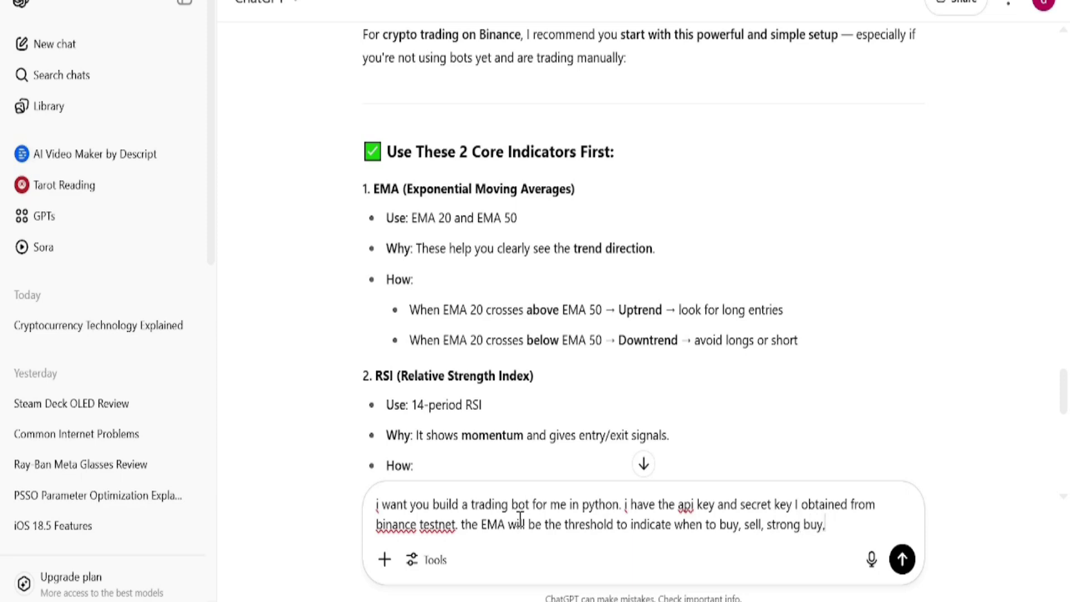
text(, strong sell and)
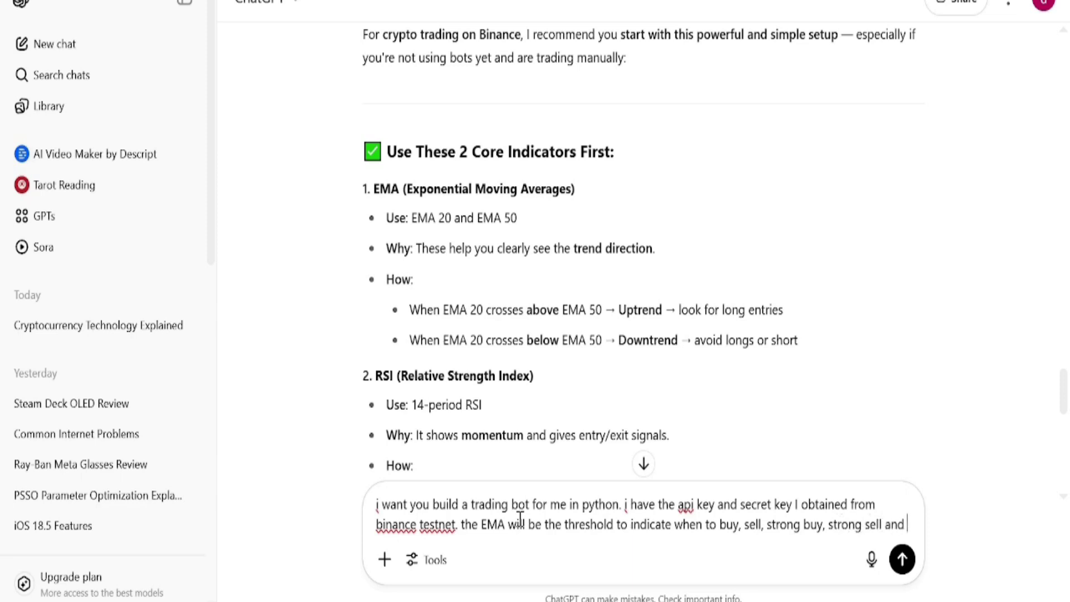
text( ho)
key(BackSpace)
key(BackSpace)
text(when to h)
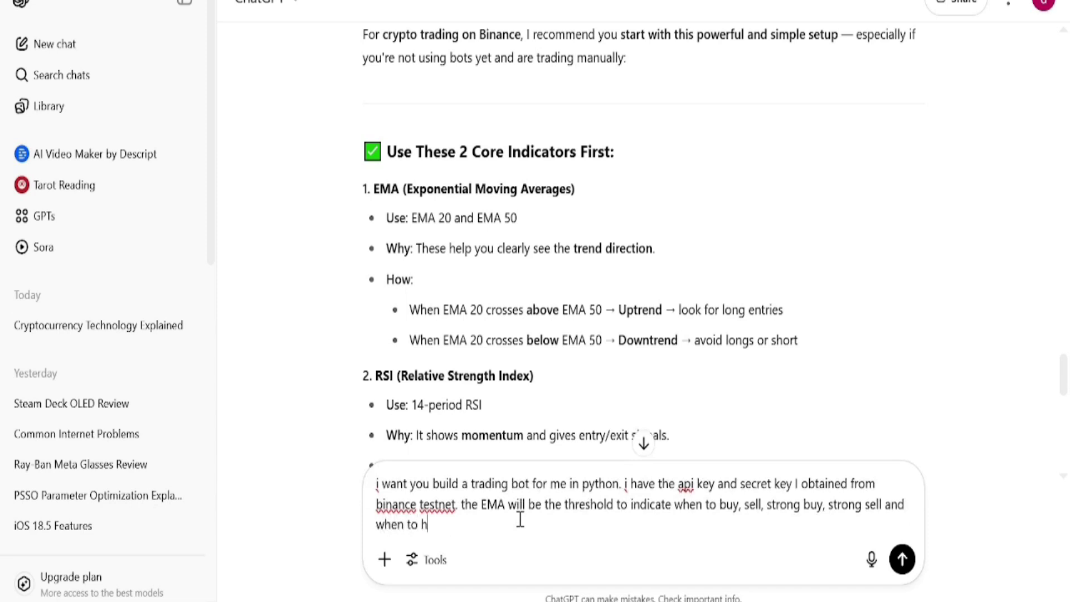
text(old.)
click(902, 559)
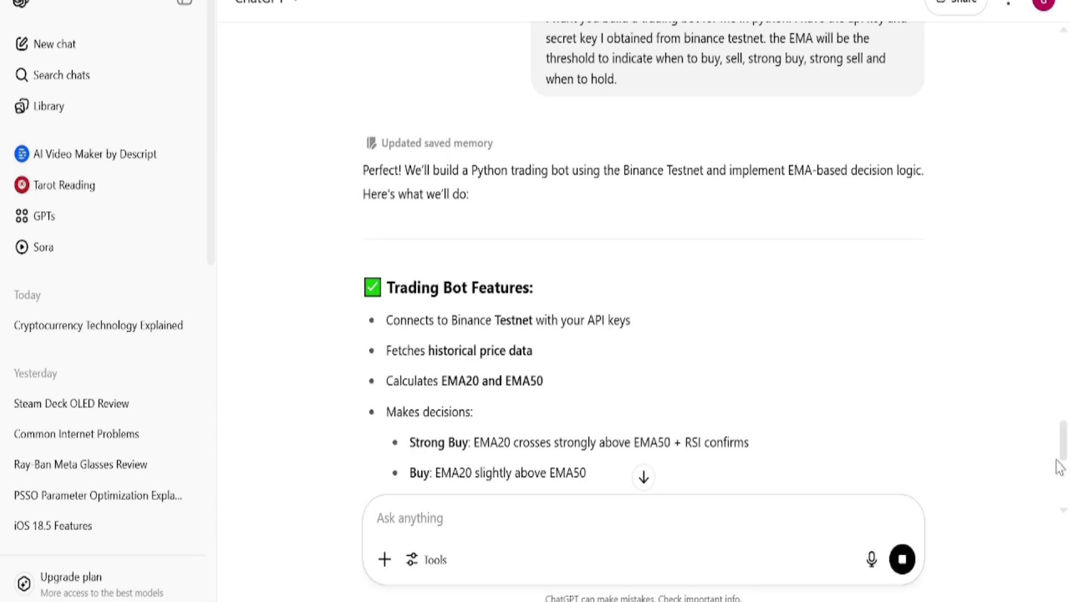
- Scroll through the EMA bot code to the closing note about replacing the api_key placeholders
scroll(1063, 462, down, 3)
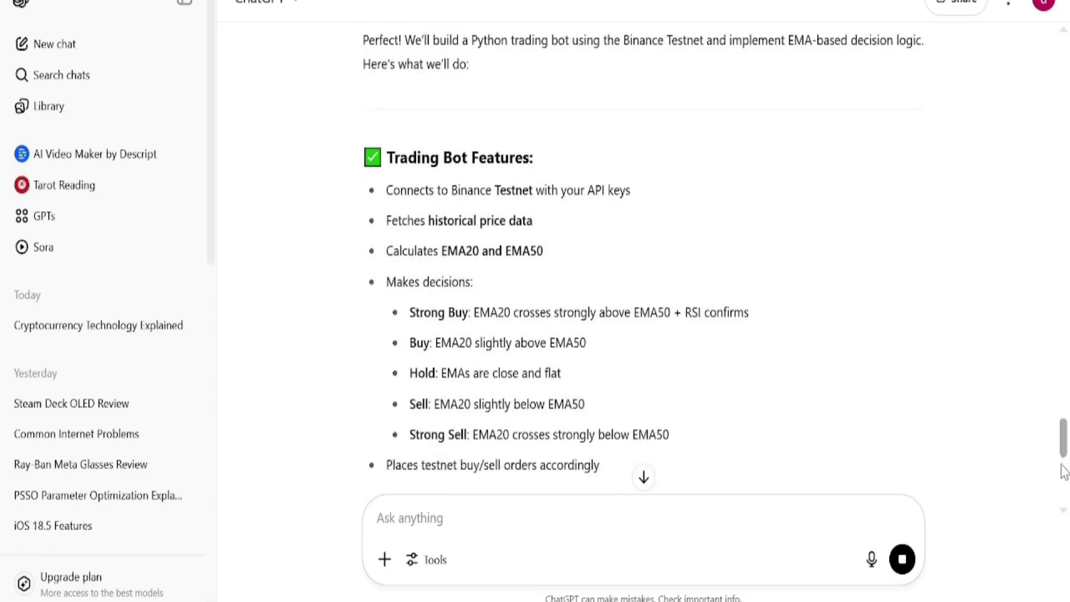
scroll(1063, 471, down, 1)
scroll(1064, 479, down, 2)
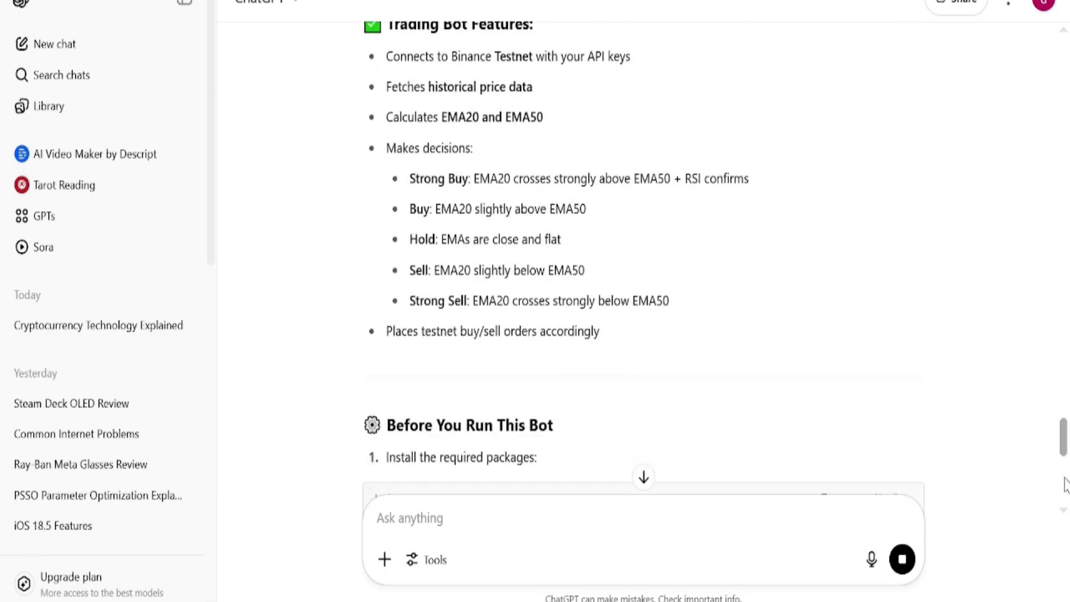
scroll(1064, 483, down, 2)
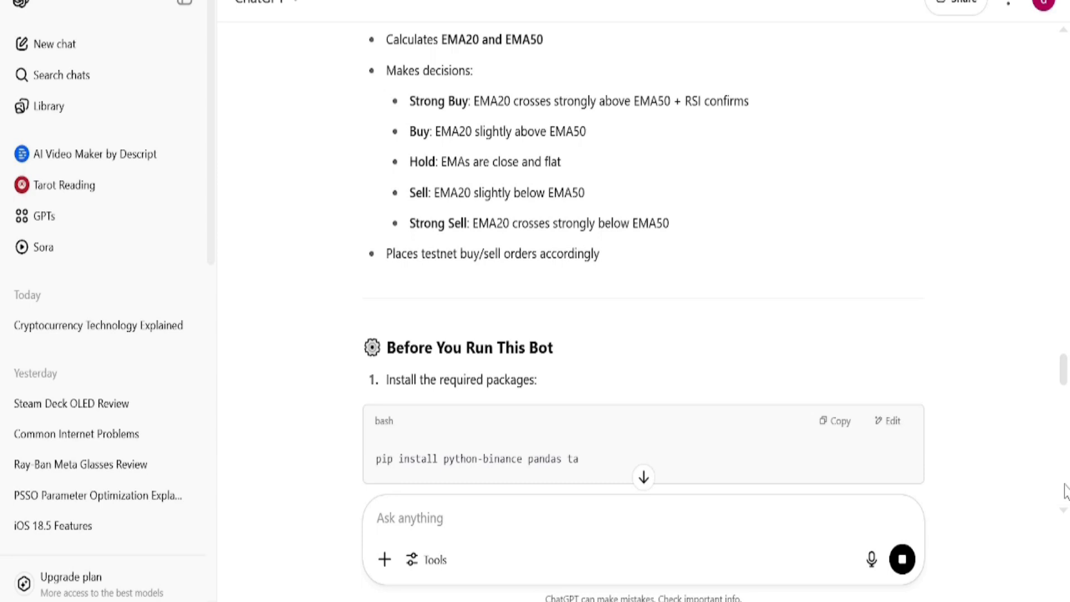
scroll(1065, 370, down, 3)
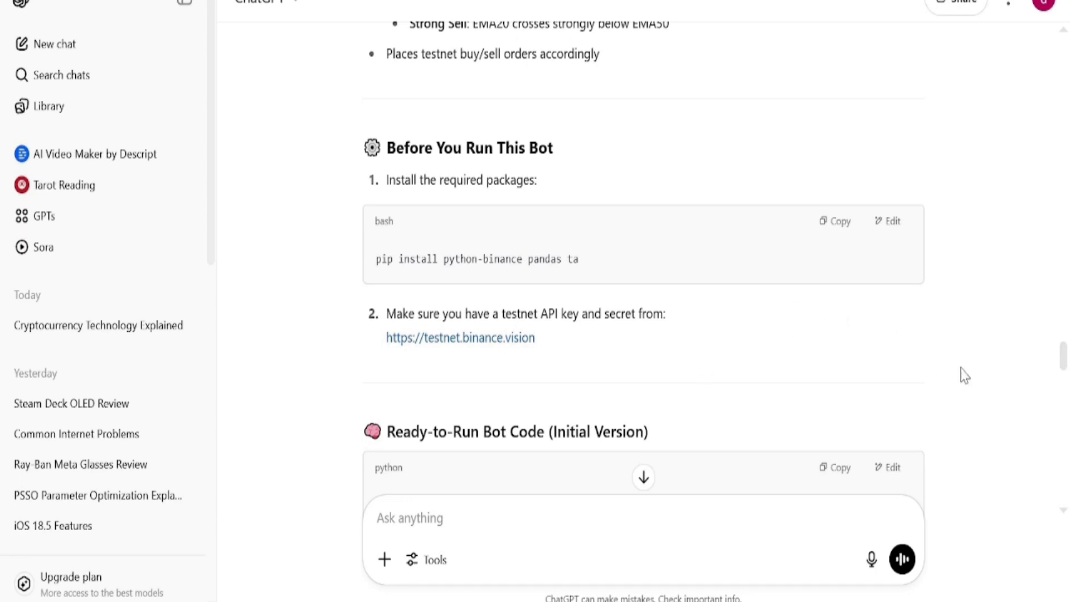
drag(1063, 354, 1063, 378)
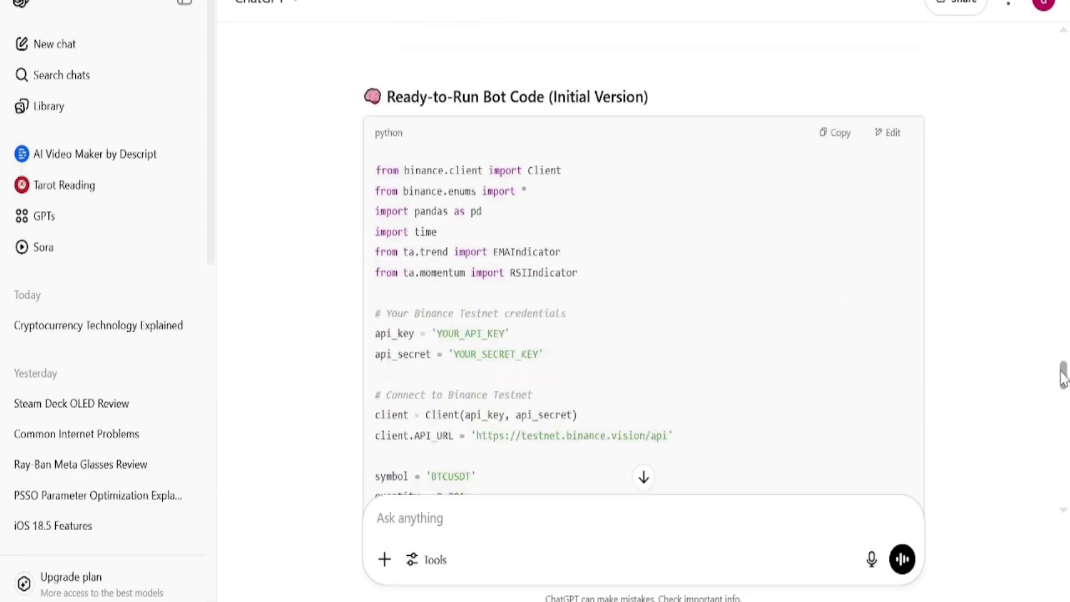
drag(1063, 378, 1066, 482)
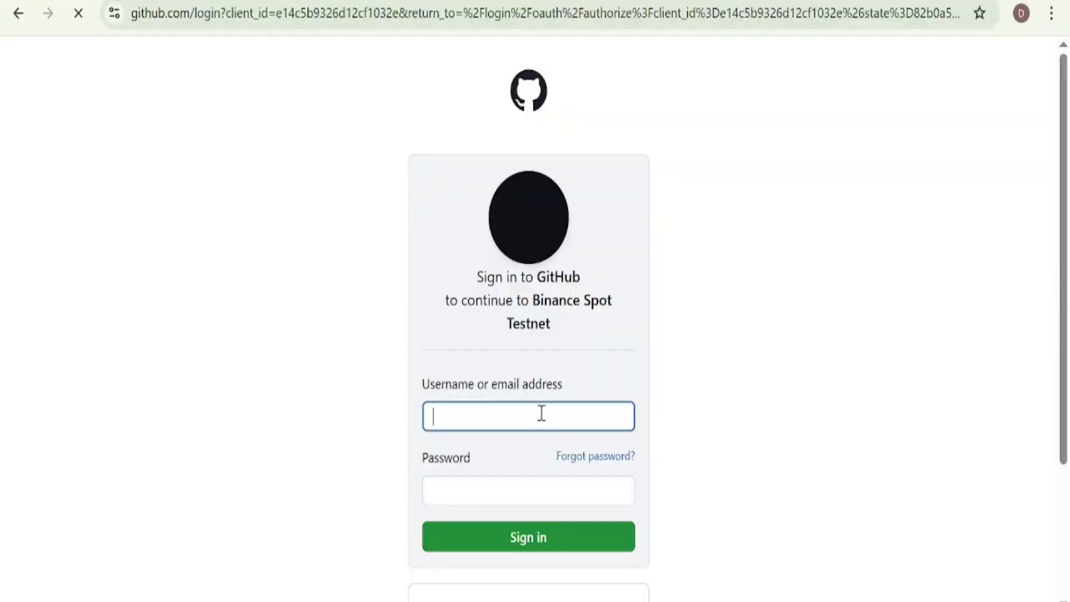
- Sign in to GitHub with the account username and password, correcting typos
text(da)
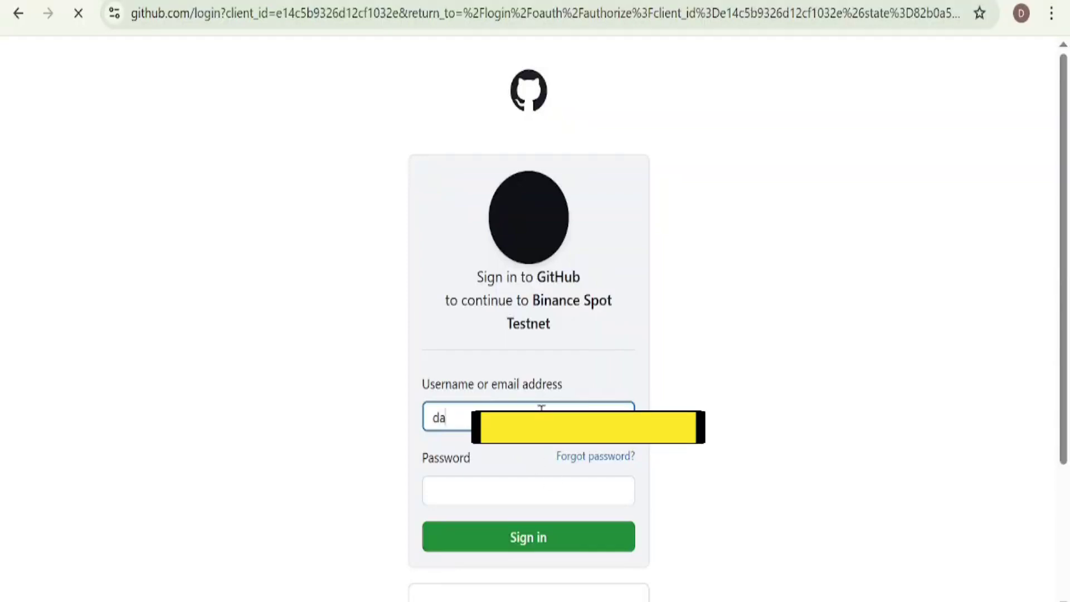
text(vidoy)
click(465, 503)
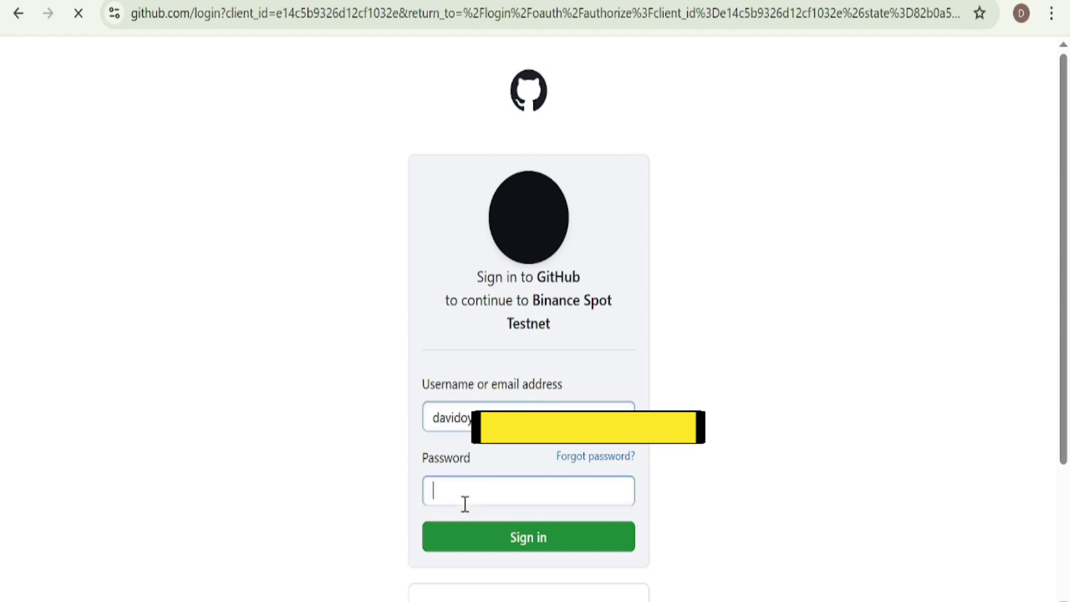
text(••••••••••)
key(BackSpace)
key(BackSpace)
key(BackSpace)
key(BackSpace)
key(BackSpace)
key(BackSpace)
key(BackSpace)
key(BackSpace)
key(BackSpace)
key(BackSpace)
text(•)
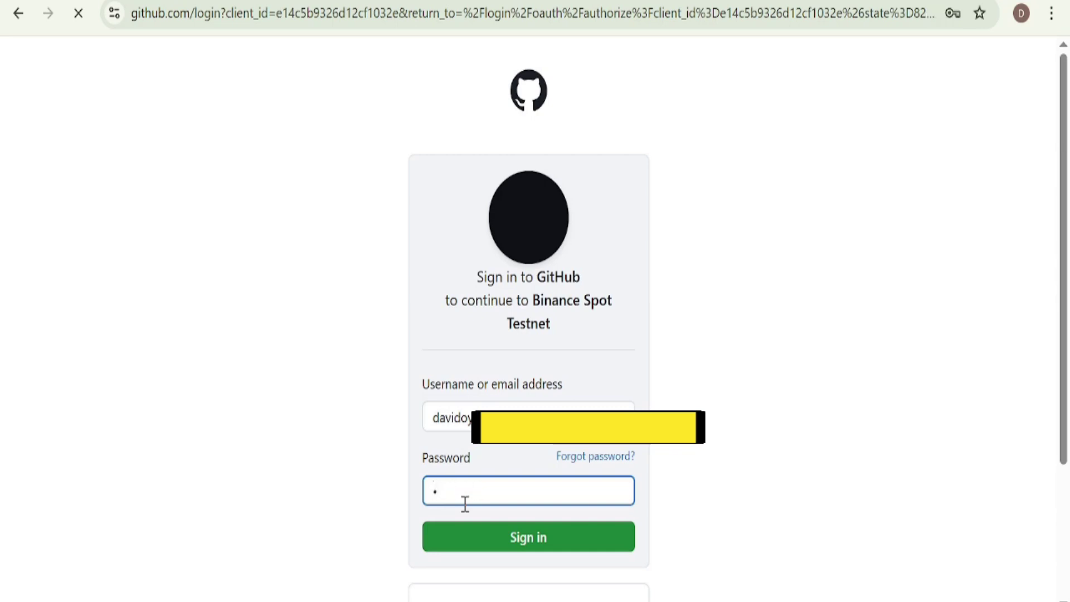
text(••••••••••)
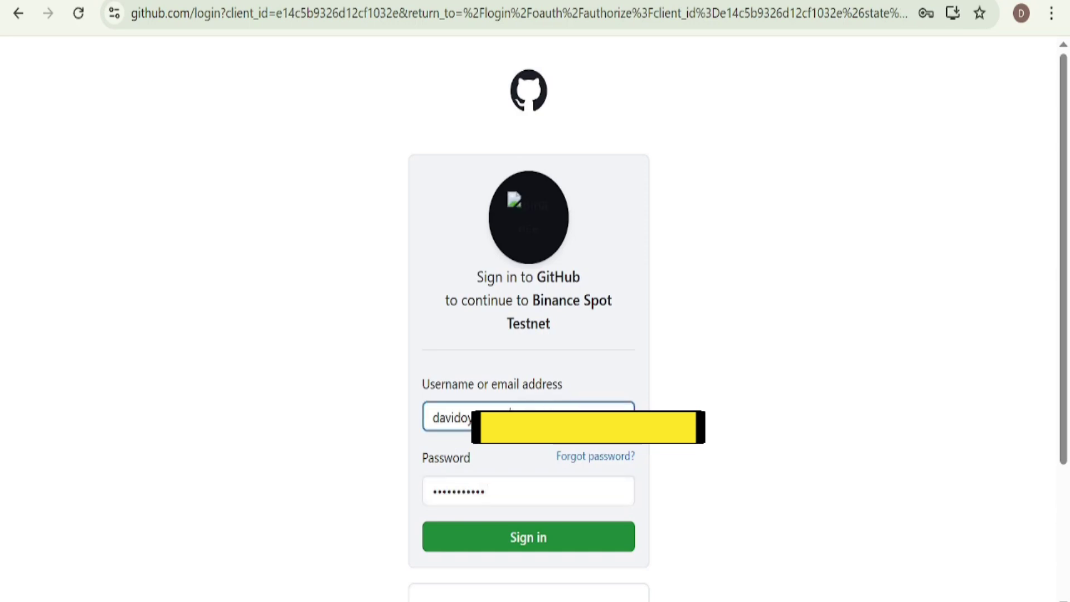
key(BackSpace)
key(BackSpace)
text(ak)
click(558, 548)
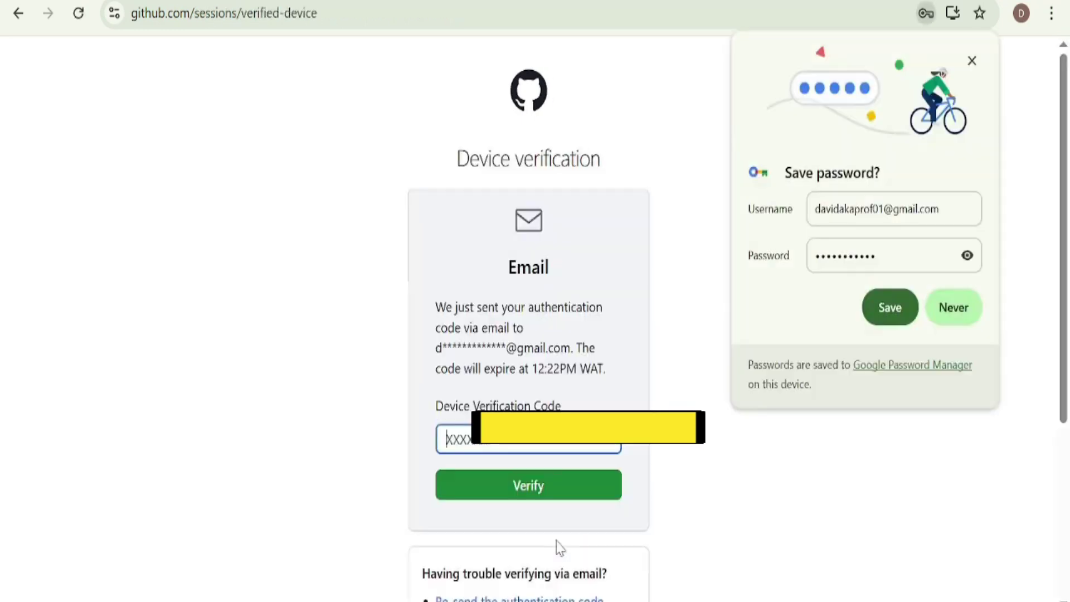
- Save the GitHub password in Chrome and switch over to the Yahoo Mail inbox
click(890, 308)
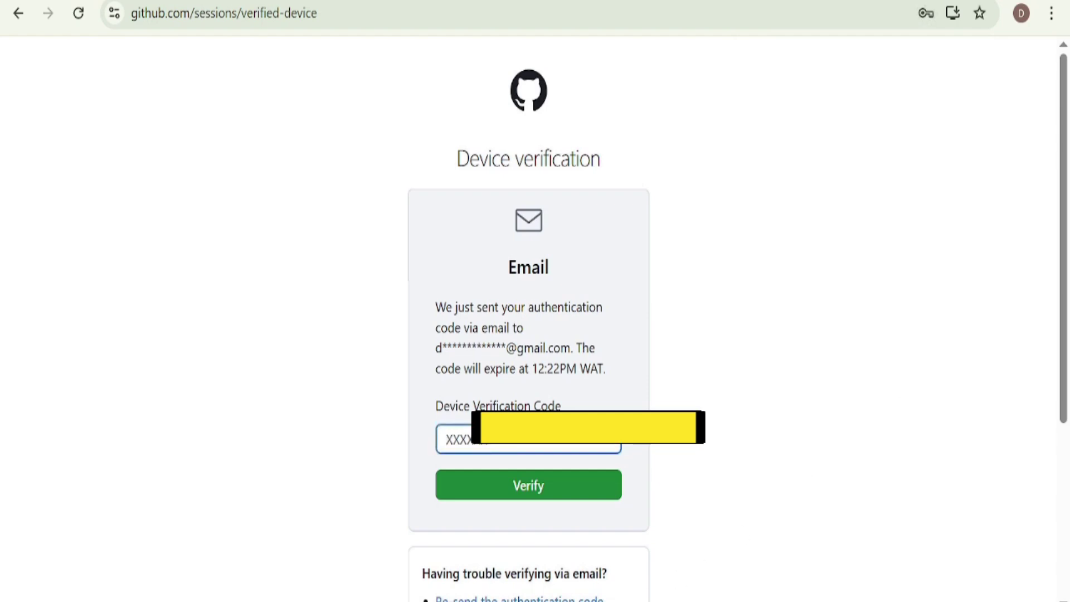
mouse_move(524, 601)
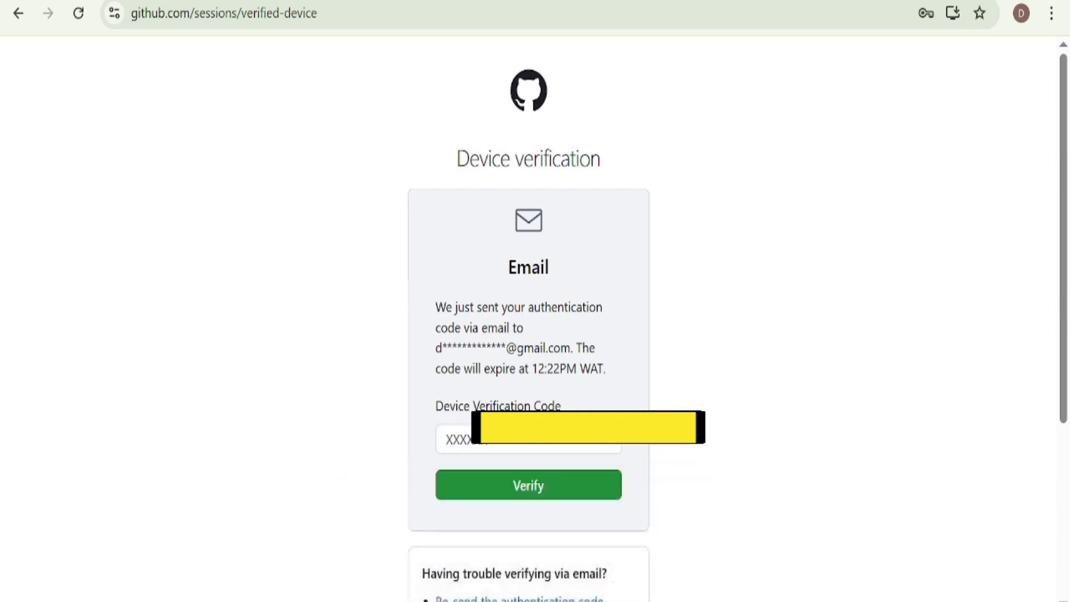
click(462, 577)
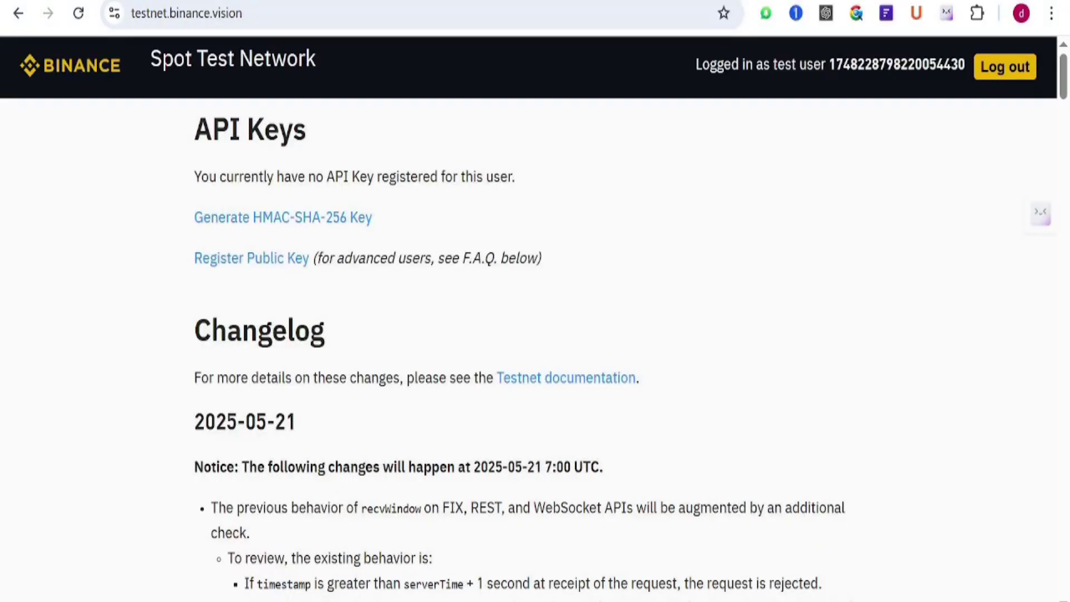
click(73, 2)
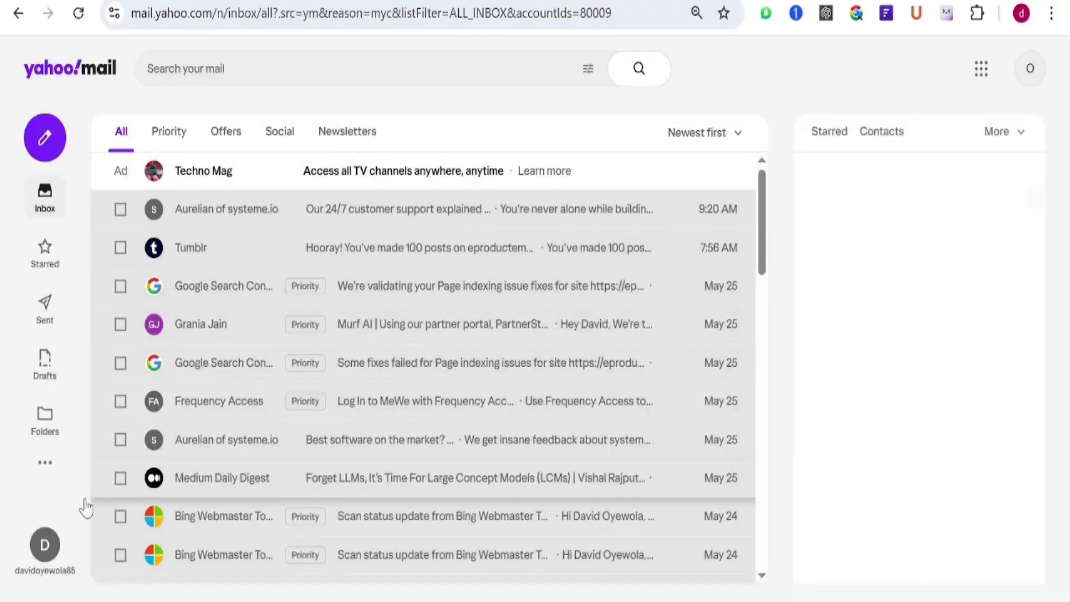
- Switch to the Gmail-linked mailbox and copy the latest GitHub verification code
click(47, 545)
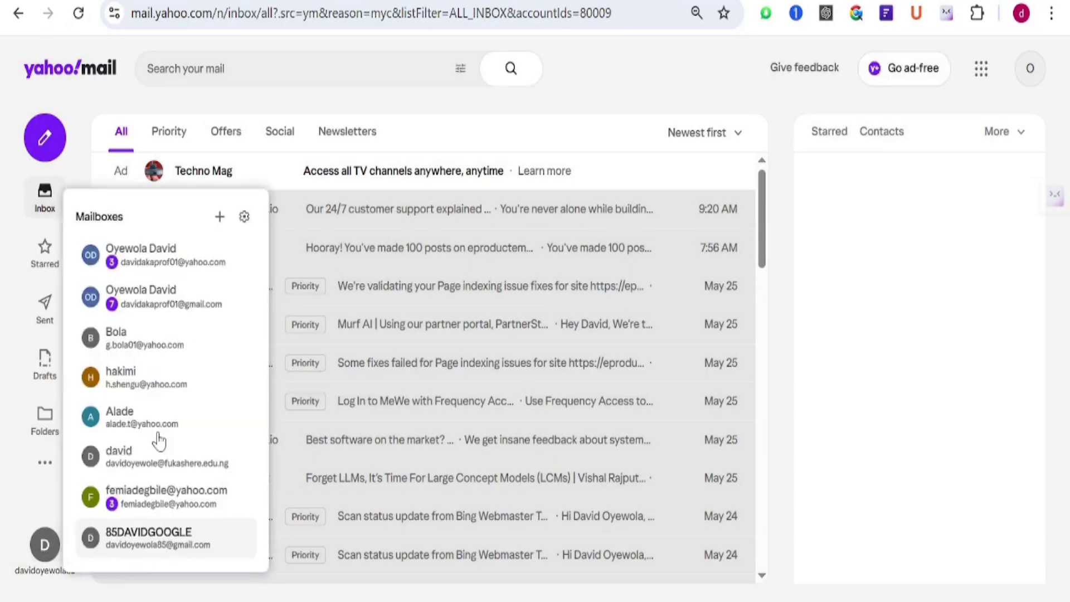
click(187, 259)
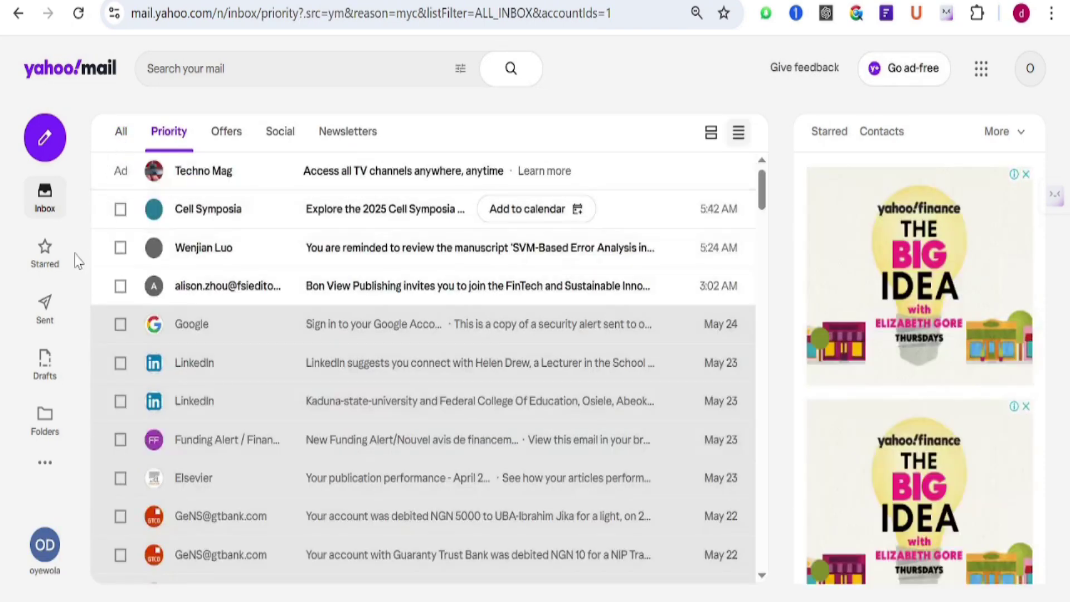
click(45, 545)
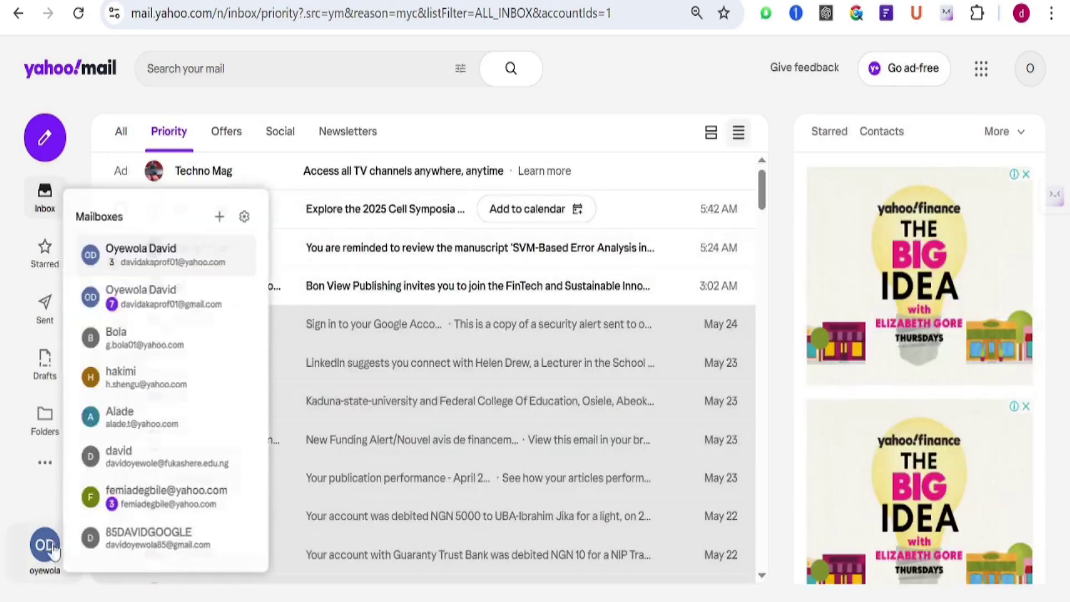
click(148, 301)
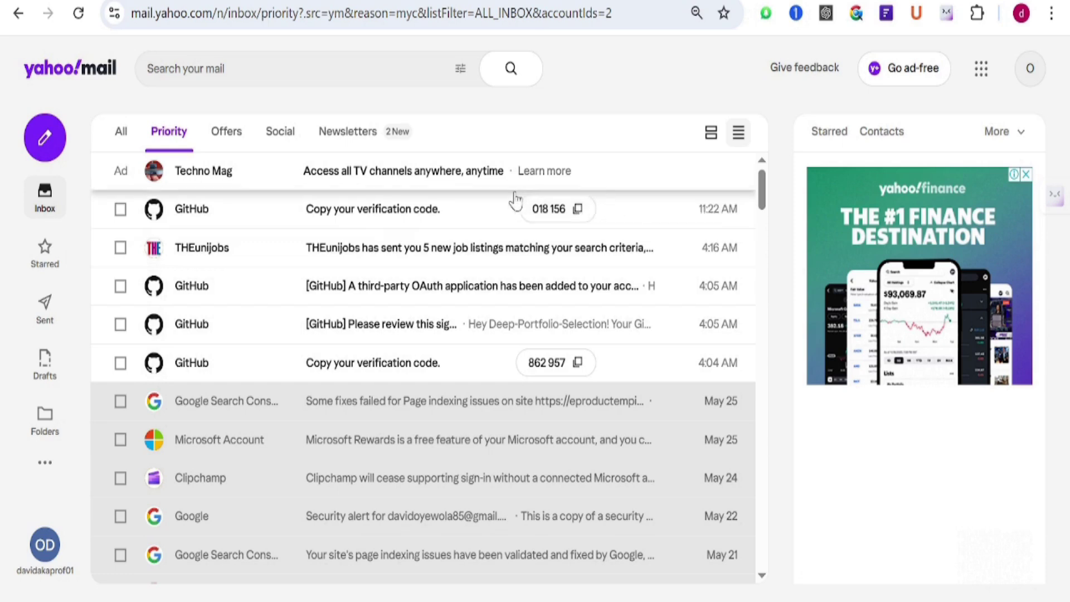
click(578, 210)
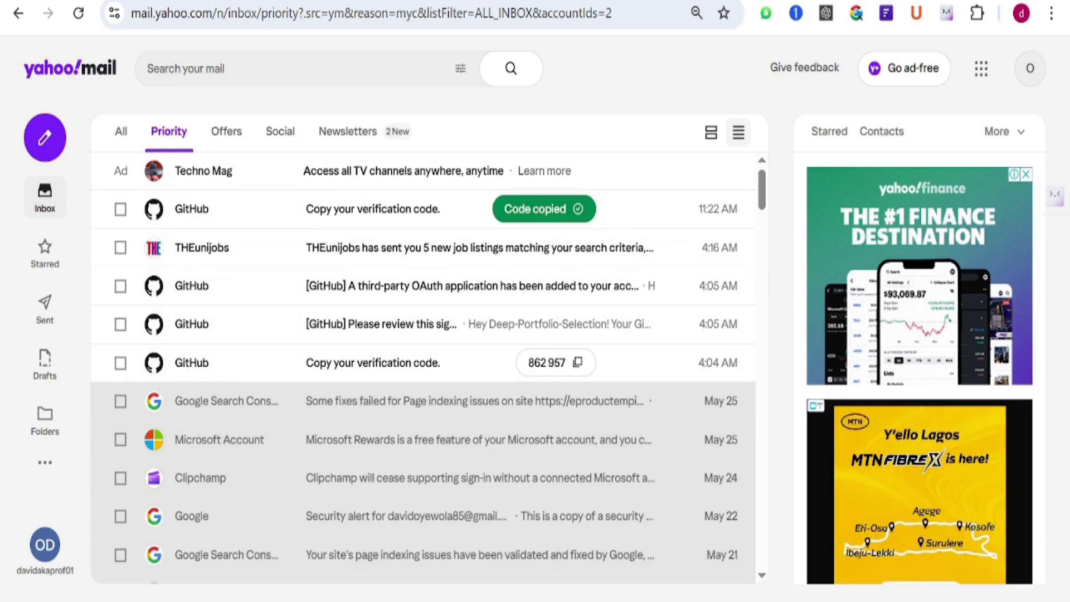
- Return to GitHub's Device verification page and focus the code field
mouse_move(629, 601)
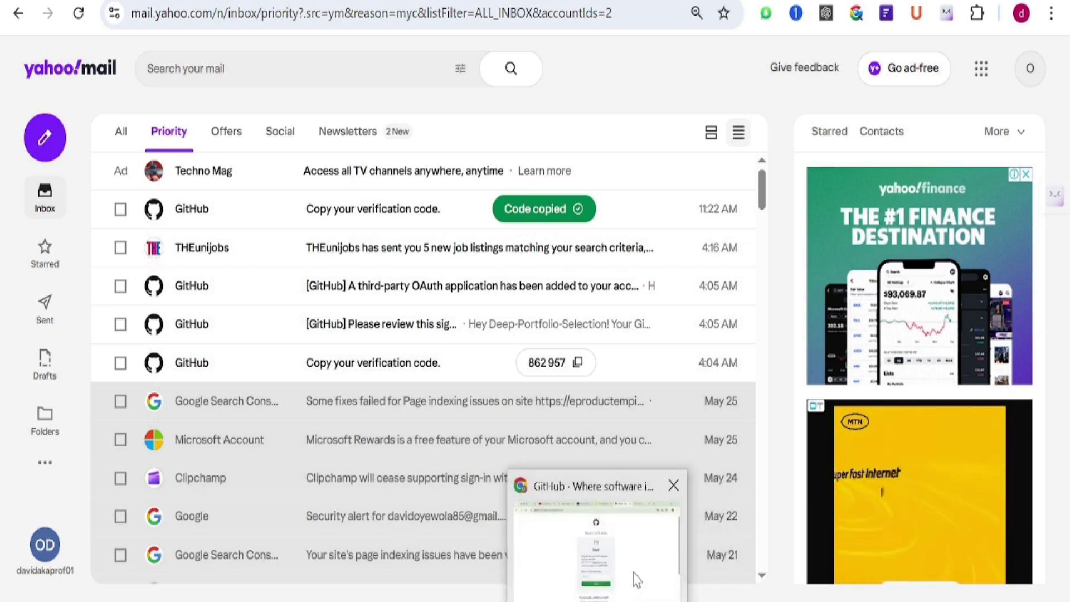
click(636, 575)
click(523, 445)
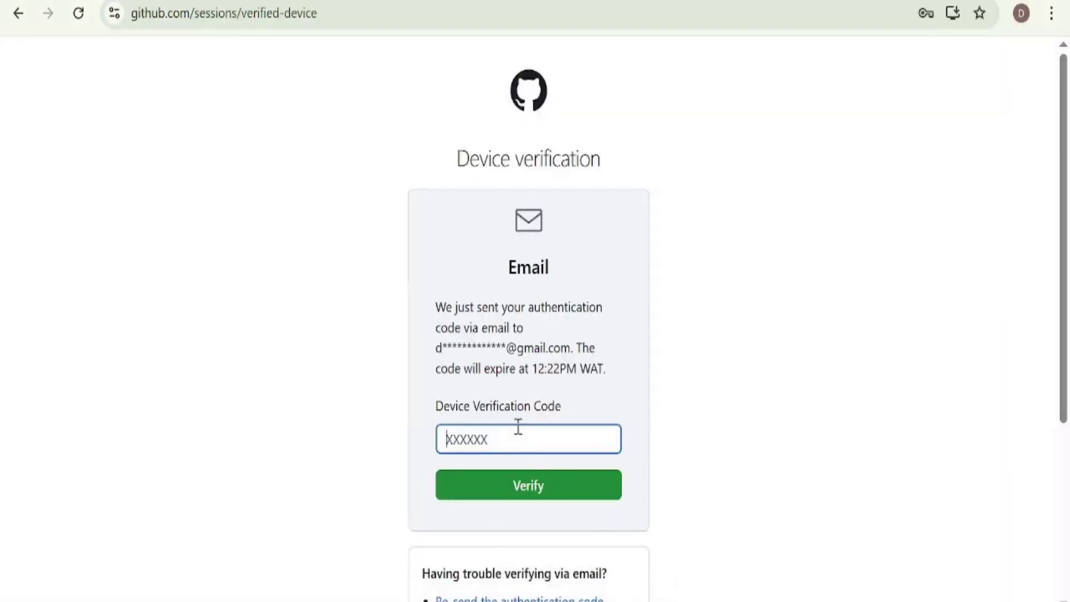
- Verify the GitHub device with the emailed code, then open Binance testnet's HMAC-SHA-256 key form
key(ctrl+v)
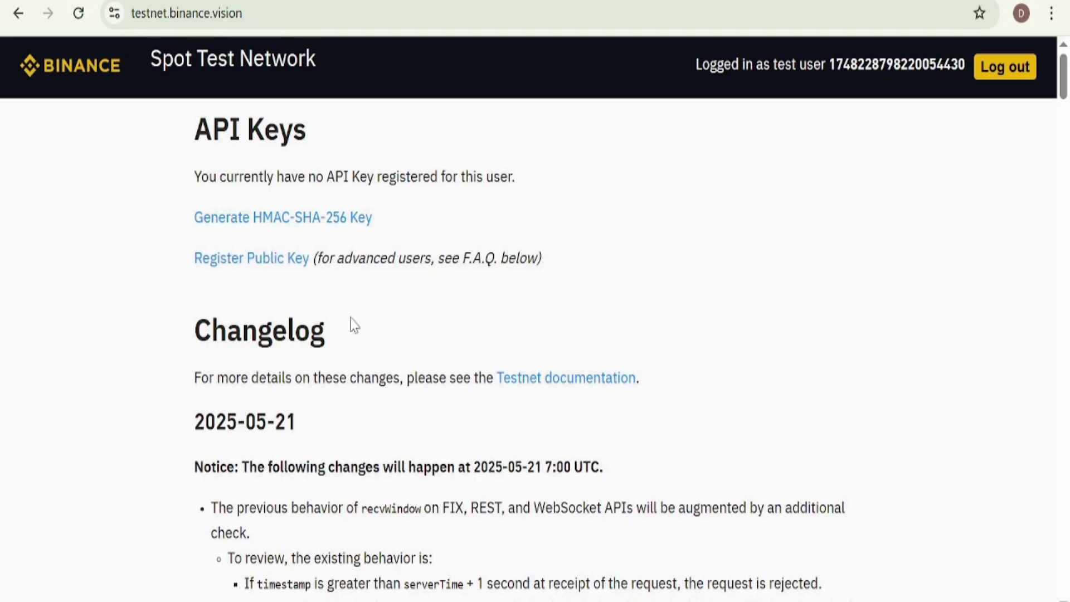
click(355, 223)
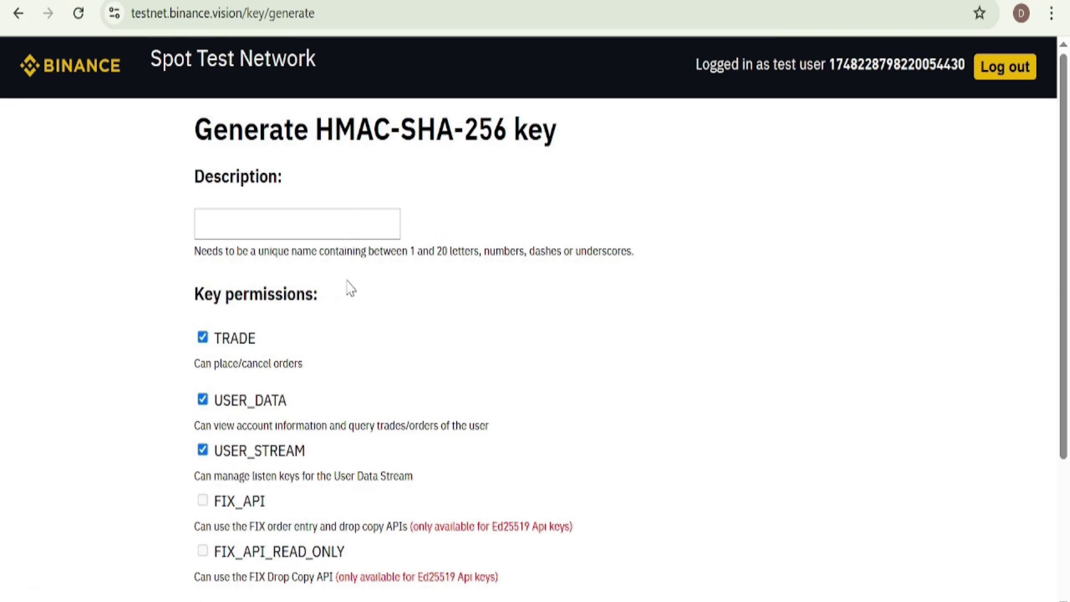
- Generate a new HMAC-SHA-256 testnet API key with the description 'binance1'
click(243, 230)
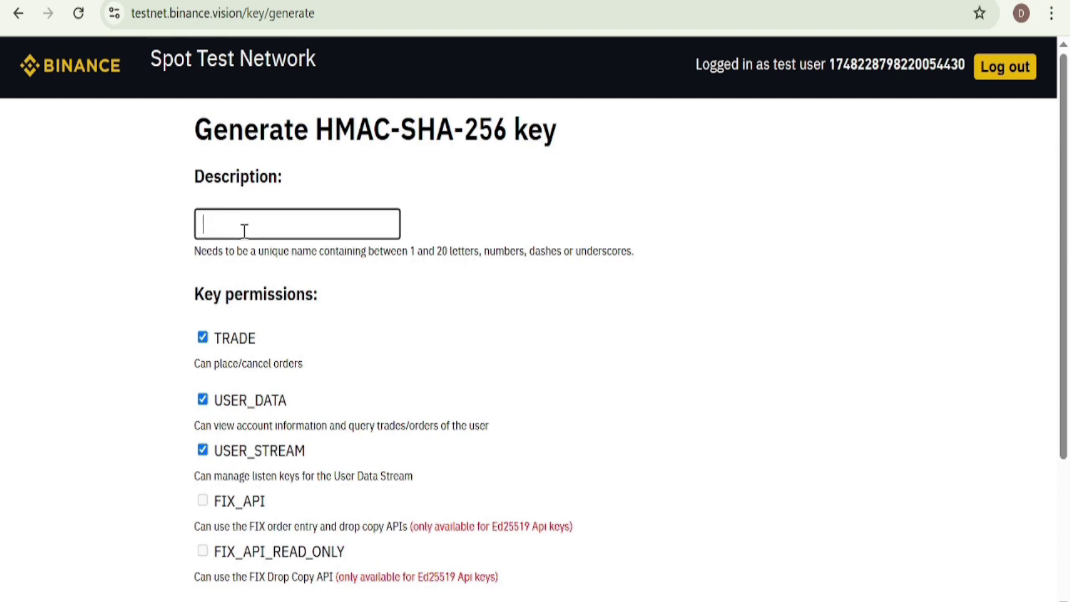
text(binance1)
drag(1067, 394, 1003, 534)
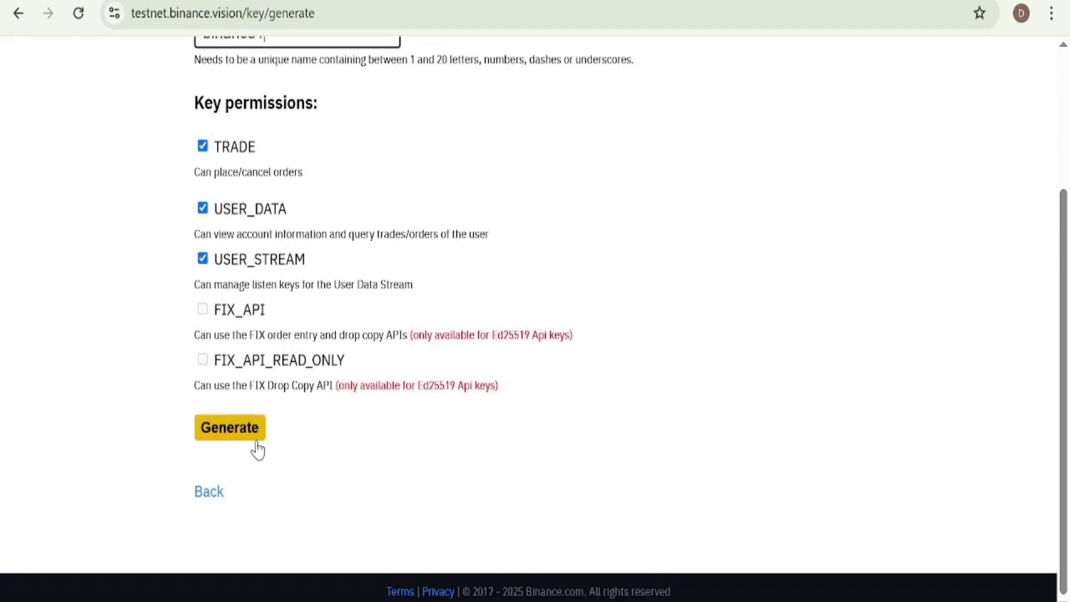
click(235, 440)
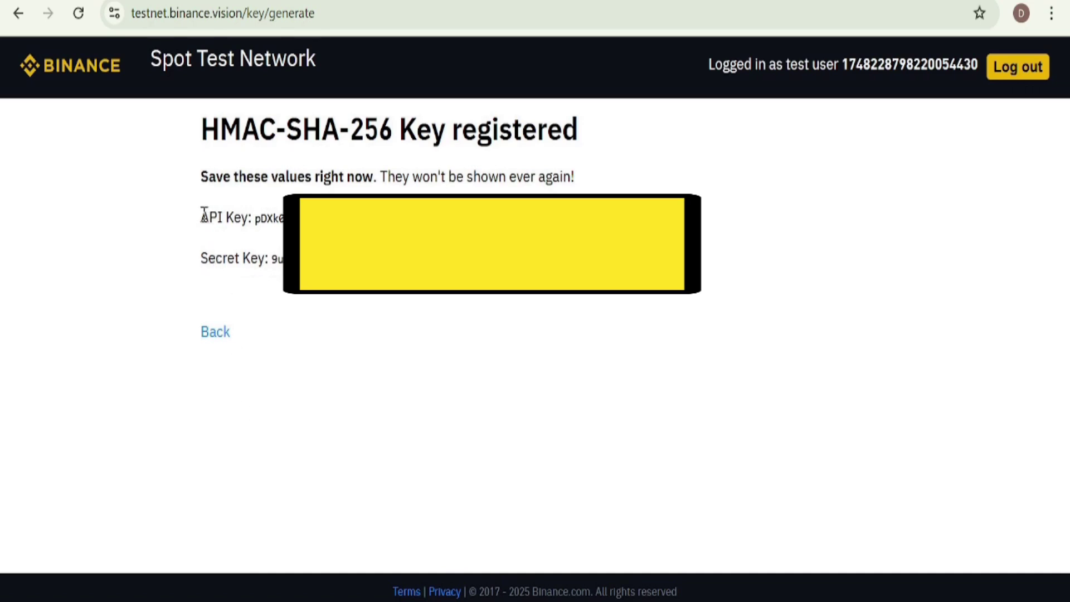
- Copy the new testnet API key and secret key lines, then bring up the blank Word Document3
drag(214, 217, 703, 247)
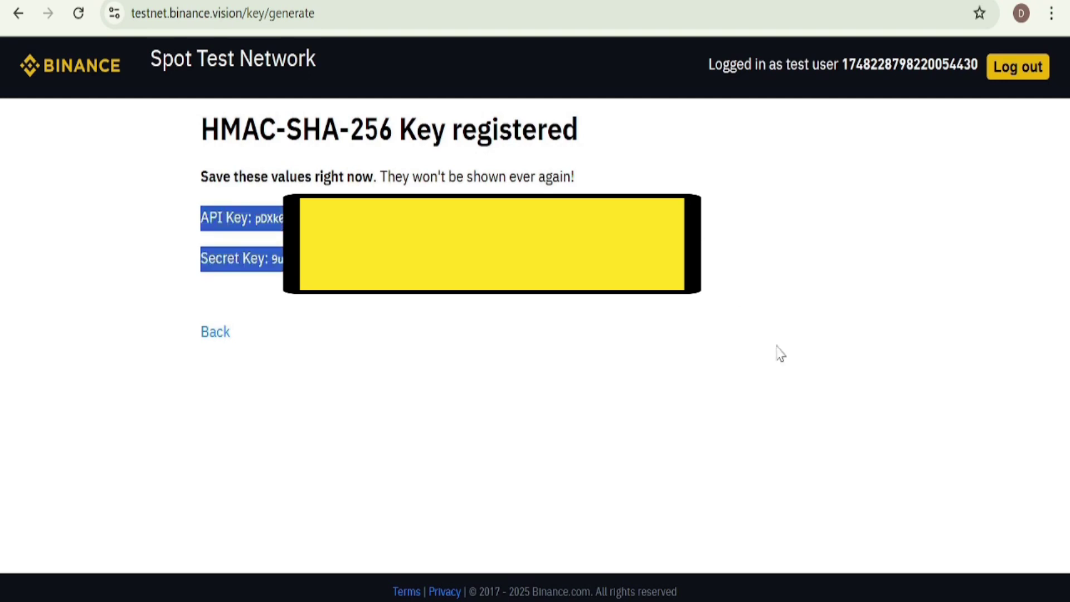
key(alt+Tab)
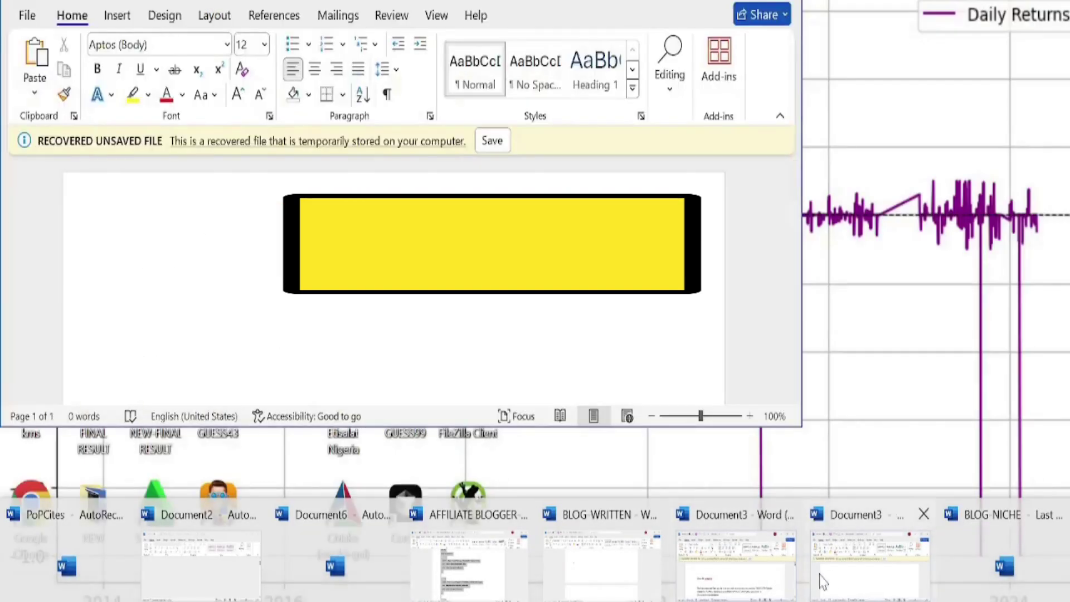
click(836, 575)
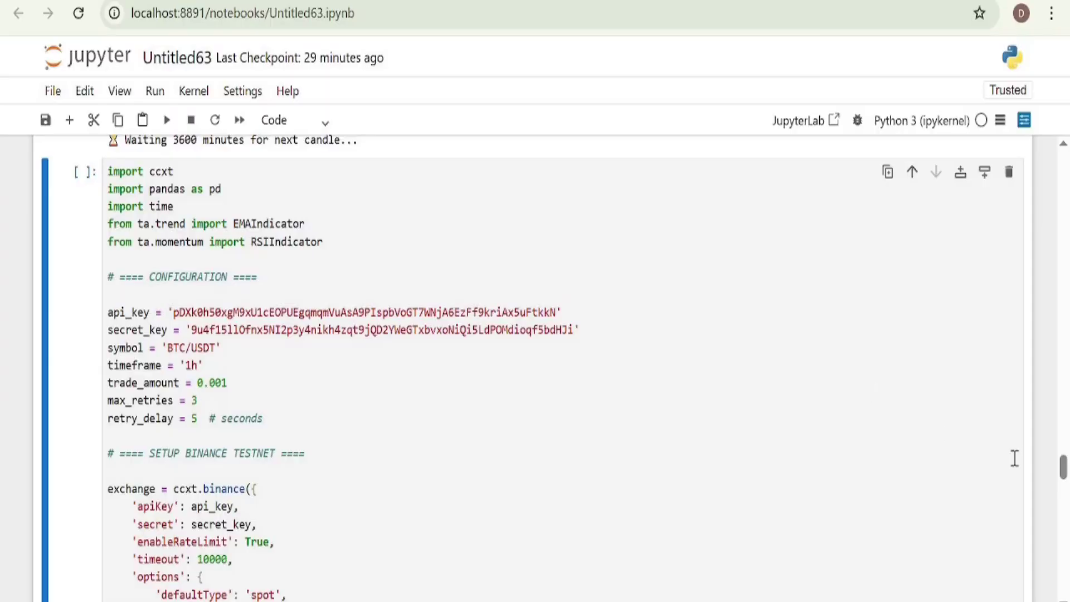
- Run the EMA/RSI bot cell holding the testnet keys in the Untitled63 notebook
drag(1062, 467, 1063, 579)
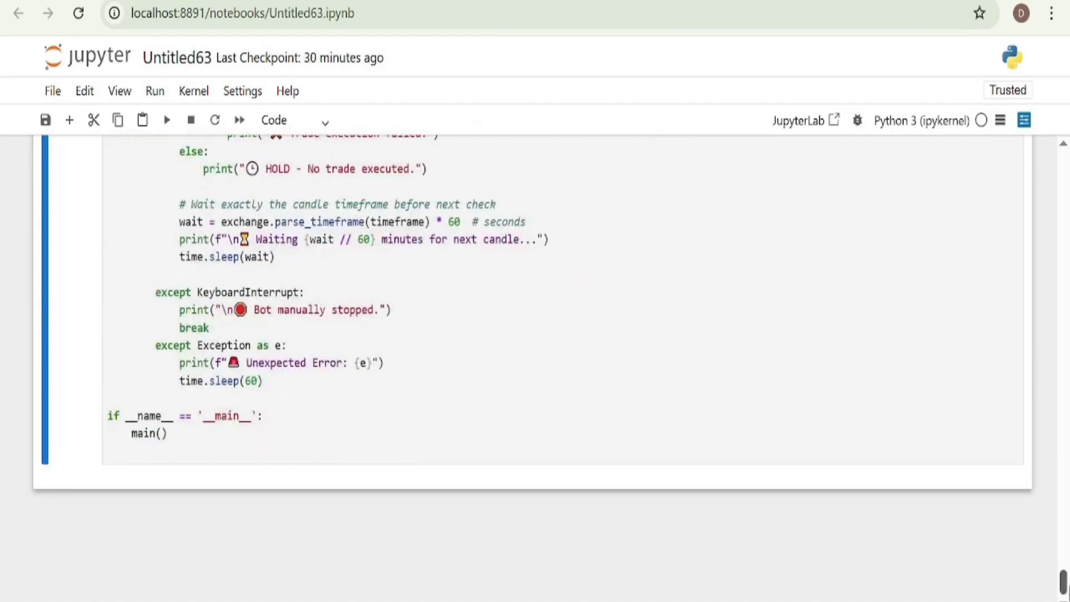
click(339, 405)
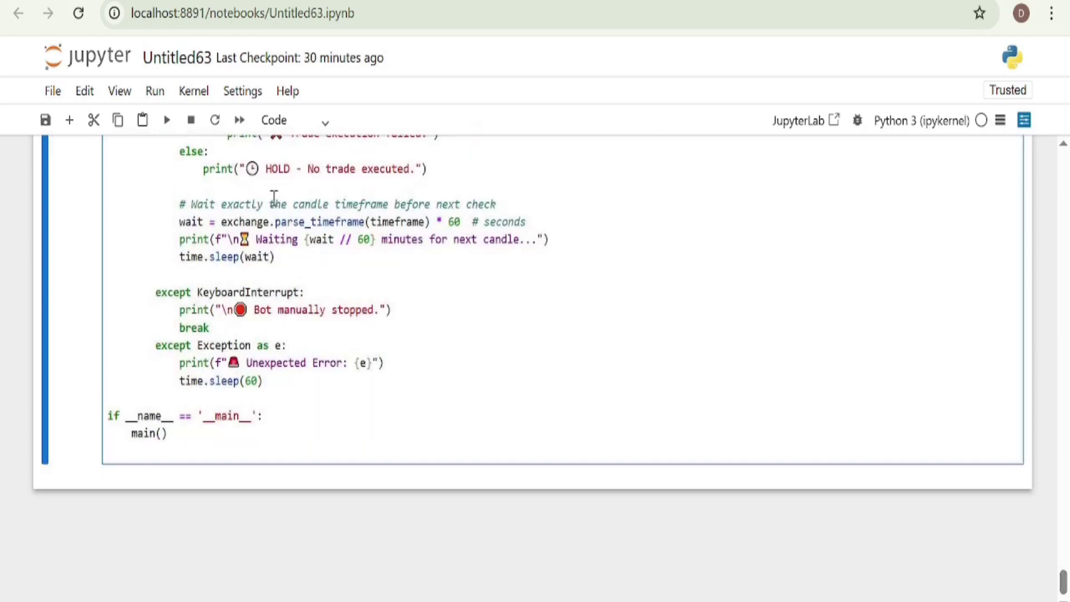
click(167, 120)
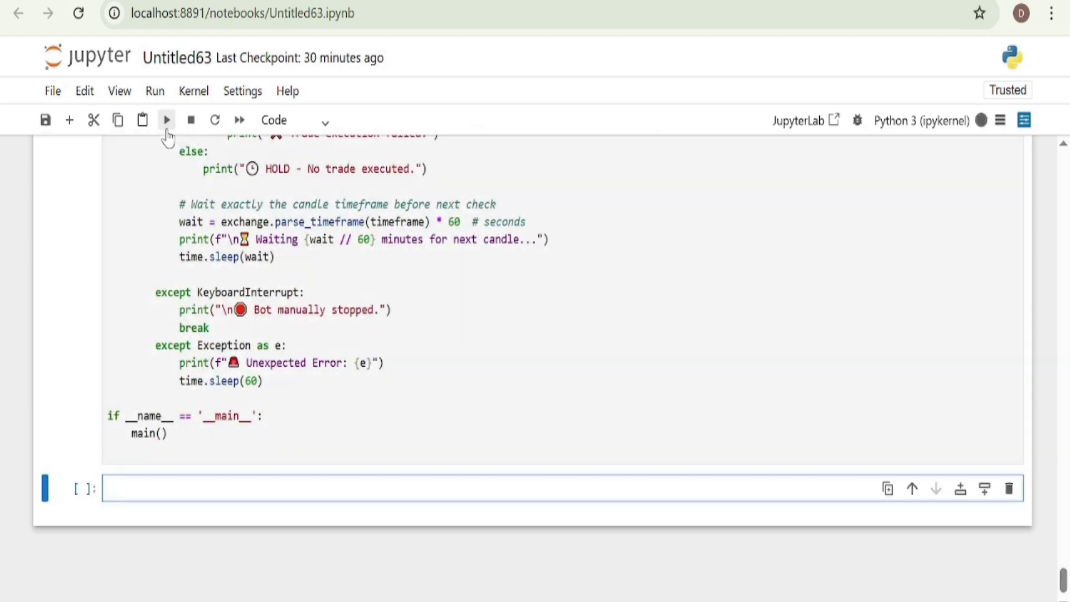